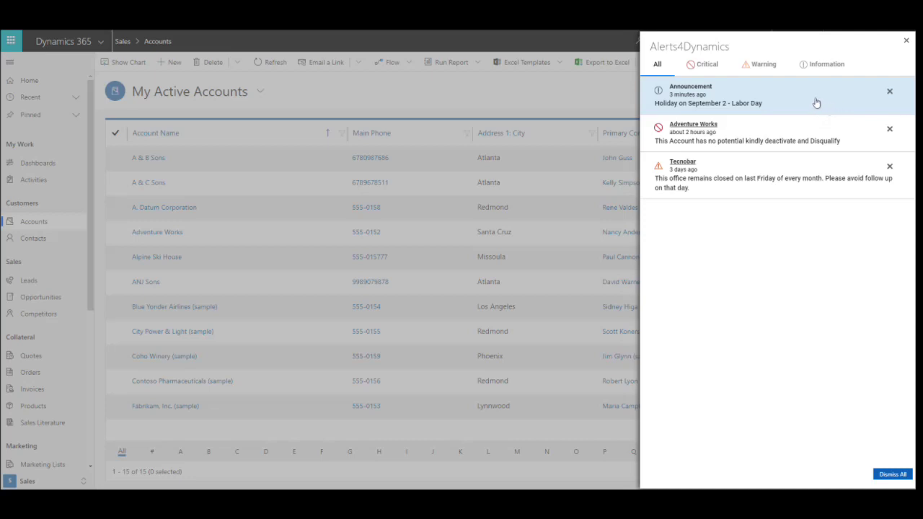
- Filter the Alerts4Dynamics panel by Critical, then Warning, then Information alerts
{"action": "left_click", "coordinate": [708, 67]}
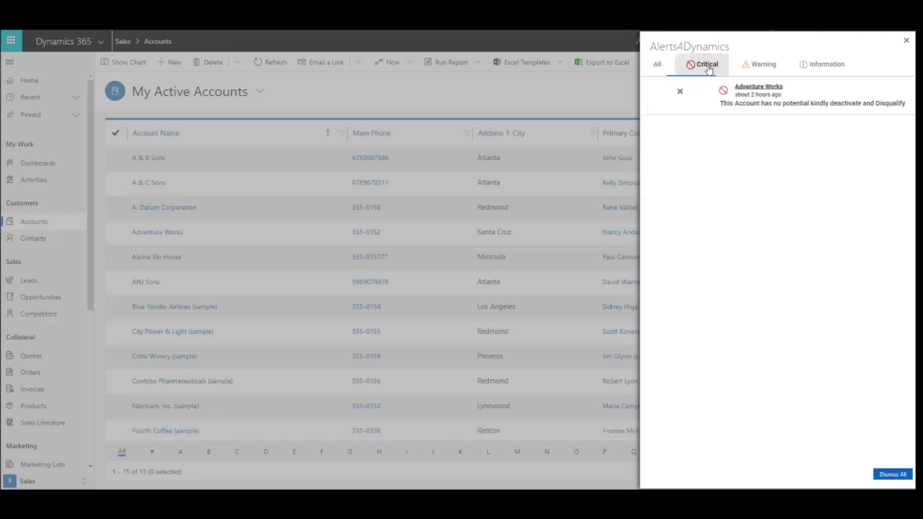
{"action": "left_click", "coordinate": [764, 69]}
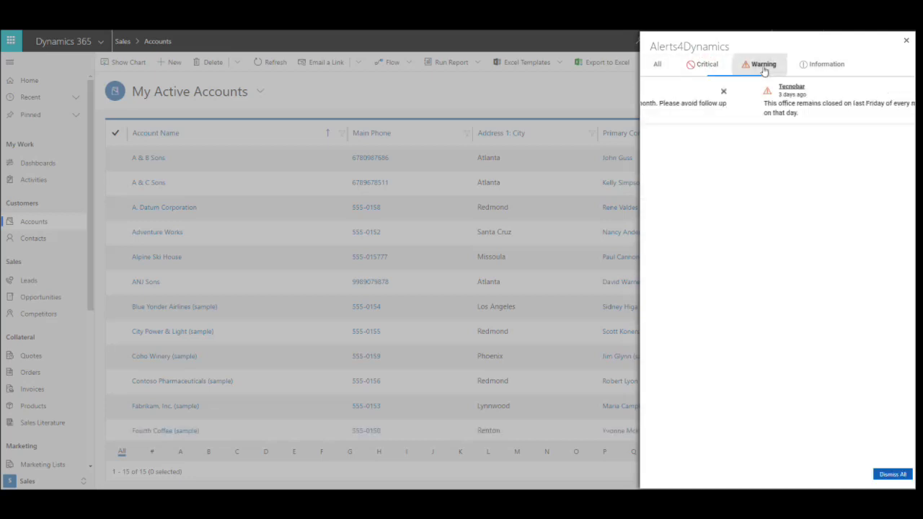
{"action": "left_click", "coordinate": [826, 67]}
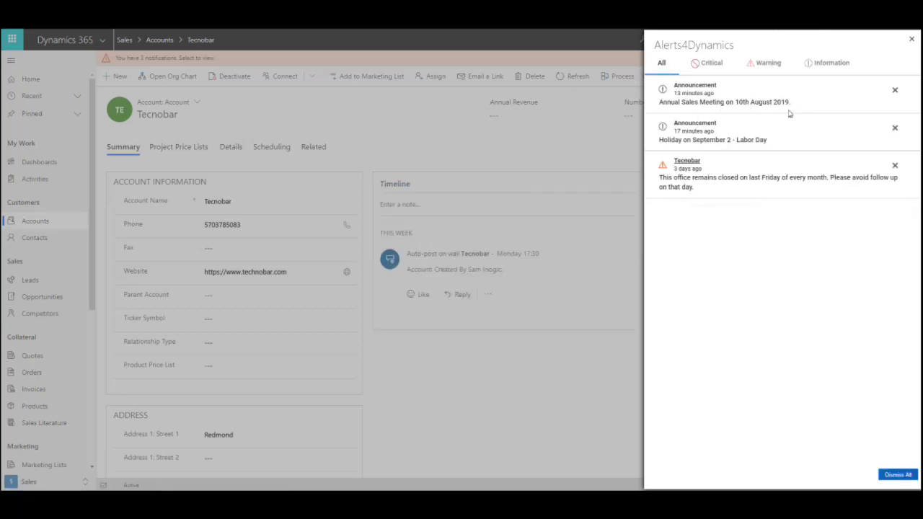
- Close the alerts panel, then expand and collapse the form notification bar's alert list
{"action": "left_click", "coordinate": [912, 39]}
{"action": "left_click", "coordinate": [545, 62]}
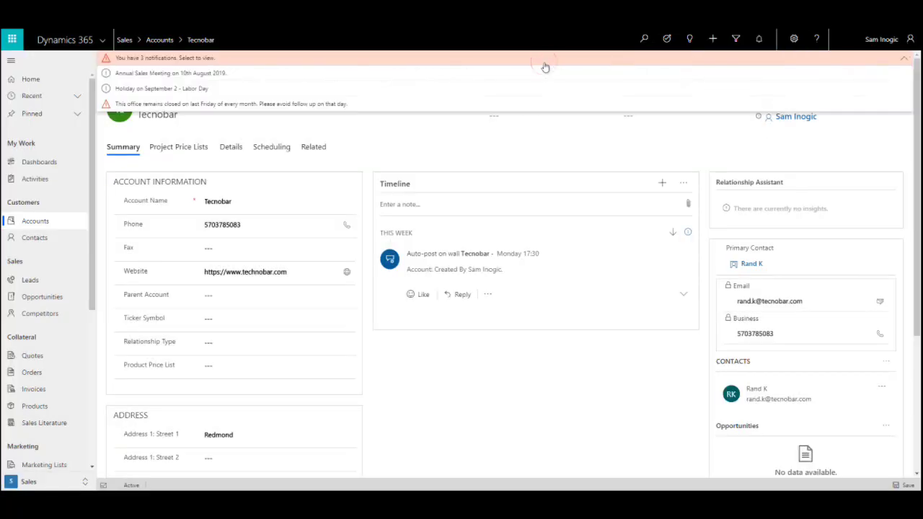
{"action": "left_click", "coordinate": [381, 85]}
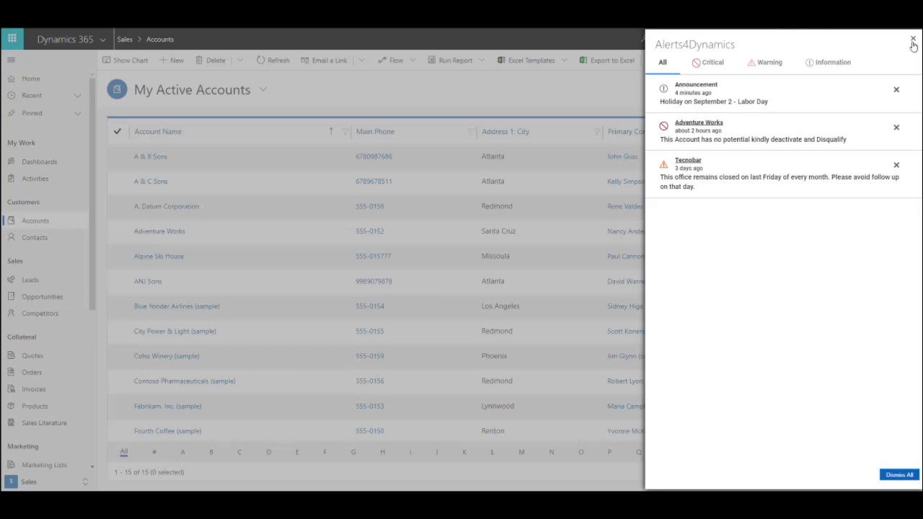
- Close the alerts panel and bring up the list of available apps
{"action": "left_click", "coordinate": [913, 40]}
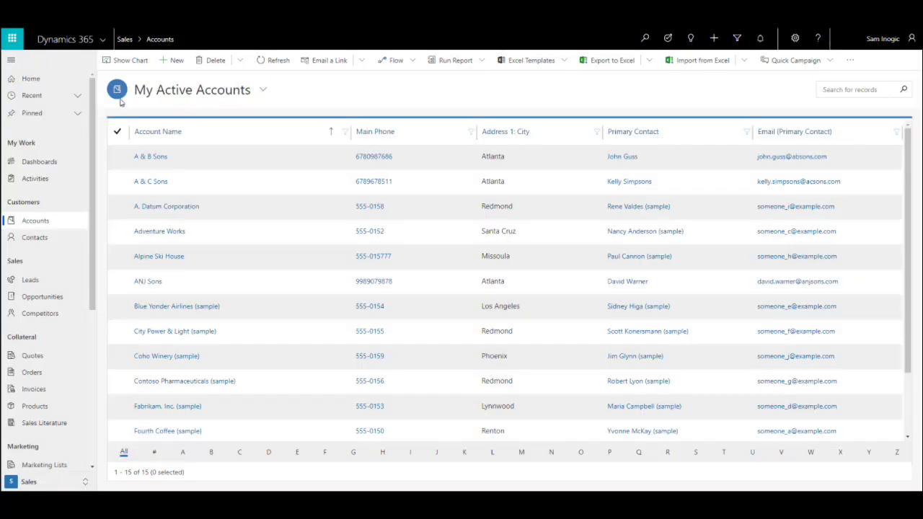
{"action": "left_click", "coordinate": [105, 43]}
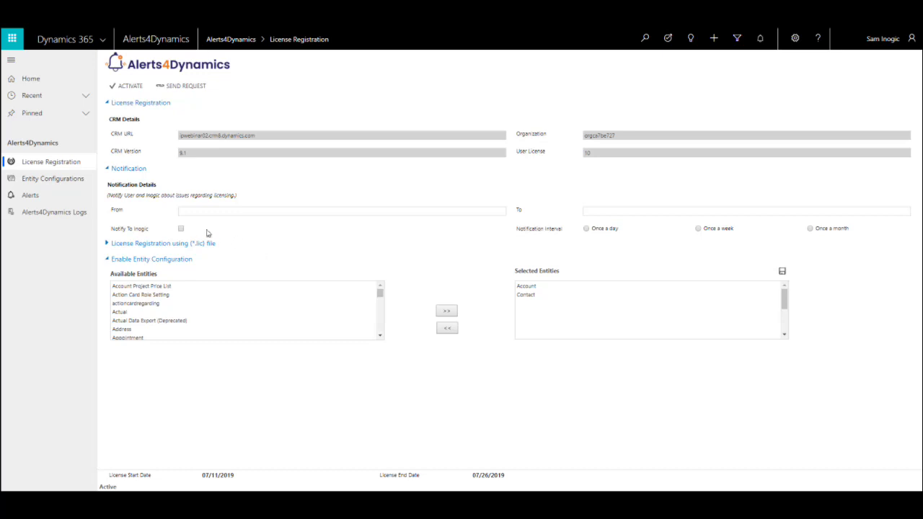
- From Active Alerts, create and save a new Announcement alert named 'Sales Meeting'
{"action": "left_click", "coordinate": [49, 203]}
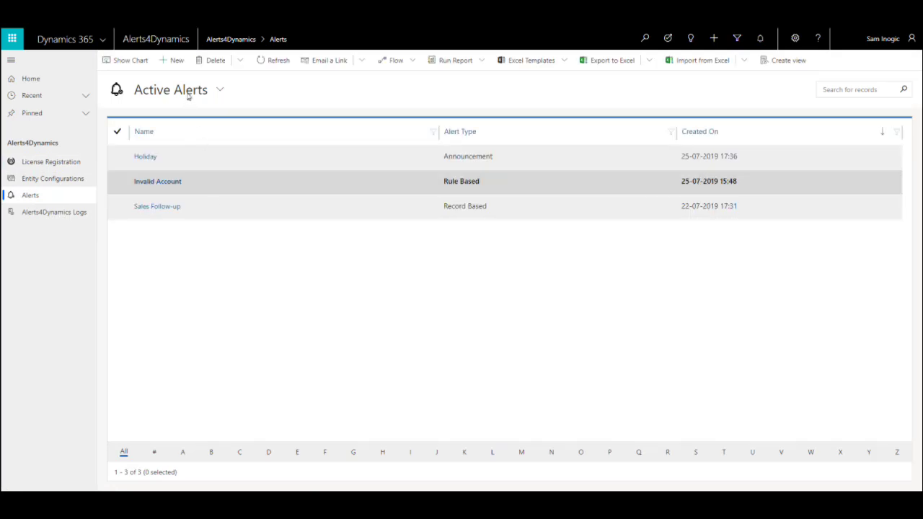
{"action": "left_click", "coordinate": [177, 62]}
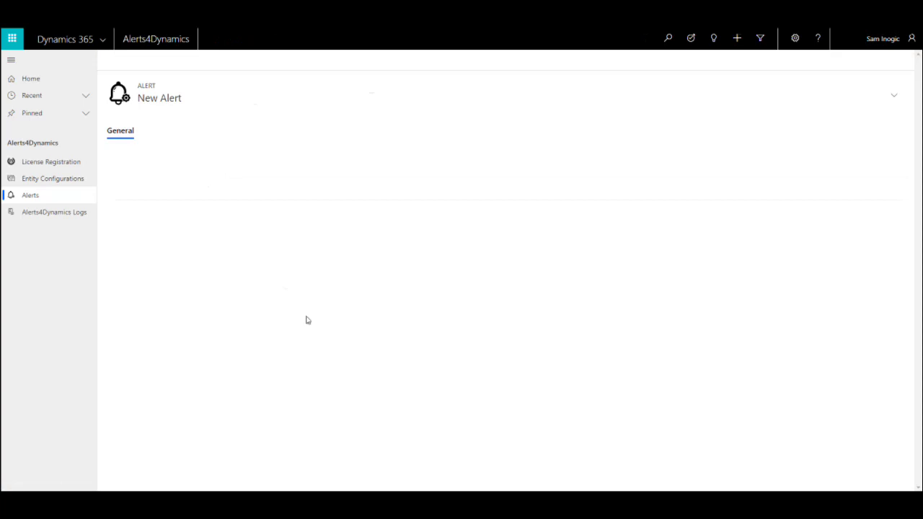
{"action": "left_click", "coordinate": [265, 165]}
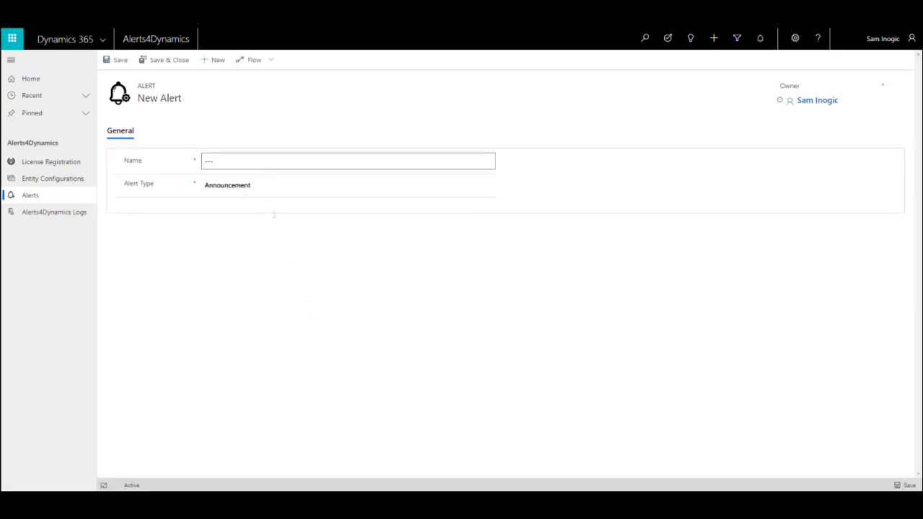
{"action": "type", "text": "Sales Meeting"}
{"action": "left_click", "coordinate": [114, 62]}
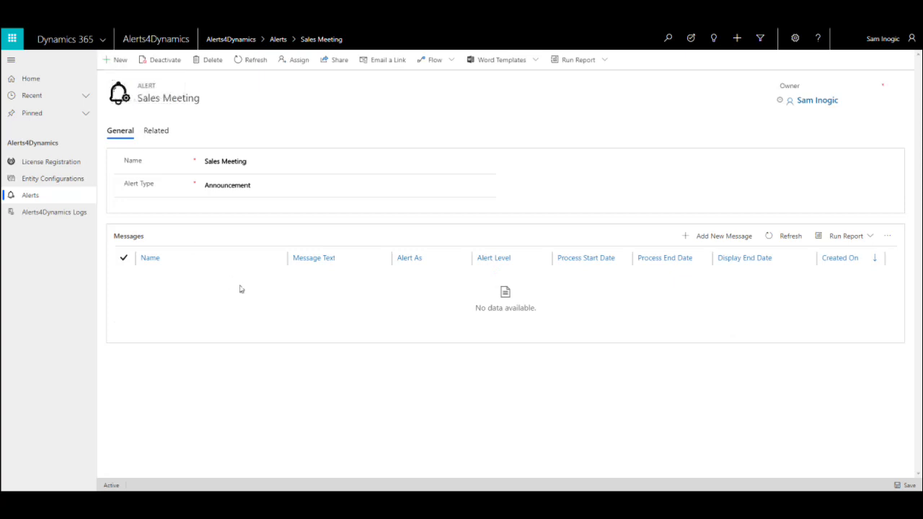
- Add a message named 'Sales Meeting' with text 'Annual Sales Meeting on 10th August 2019'
{"action": "left_click", "coordinate": [705, 238]}
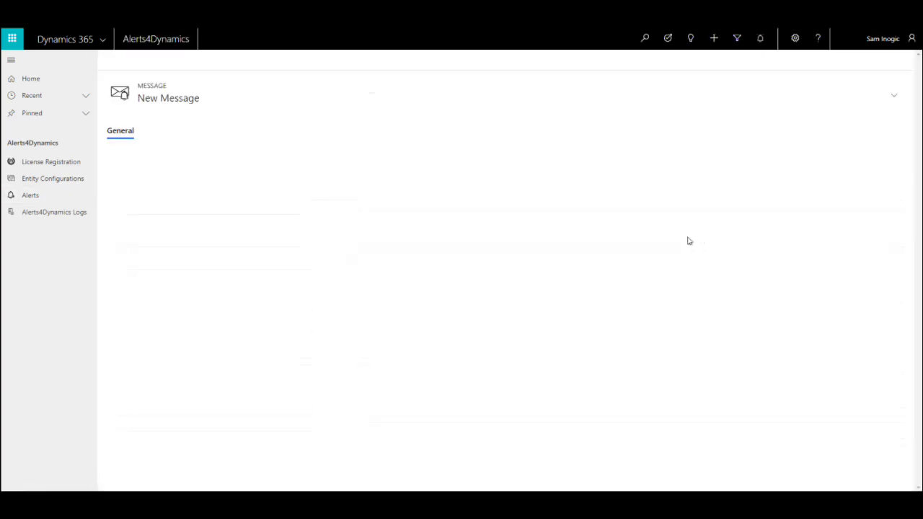
{"action": "left_click", "coordinate": [282, 159]}
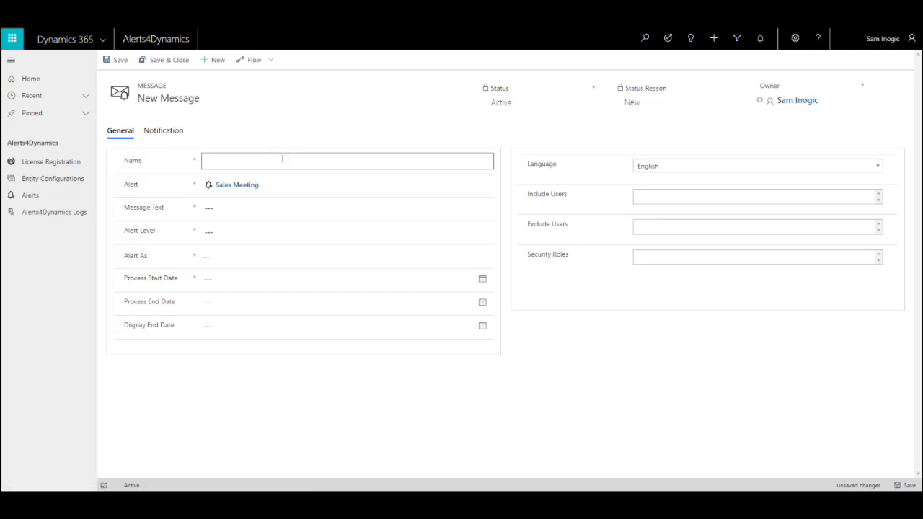
{"action": "type", "text": "Sales Meeting"}
{"action": "left_click", "coordinate": [290, 208]}
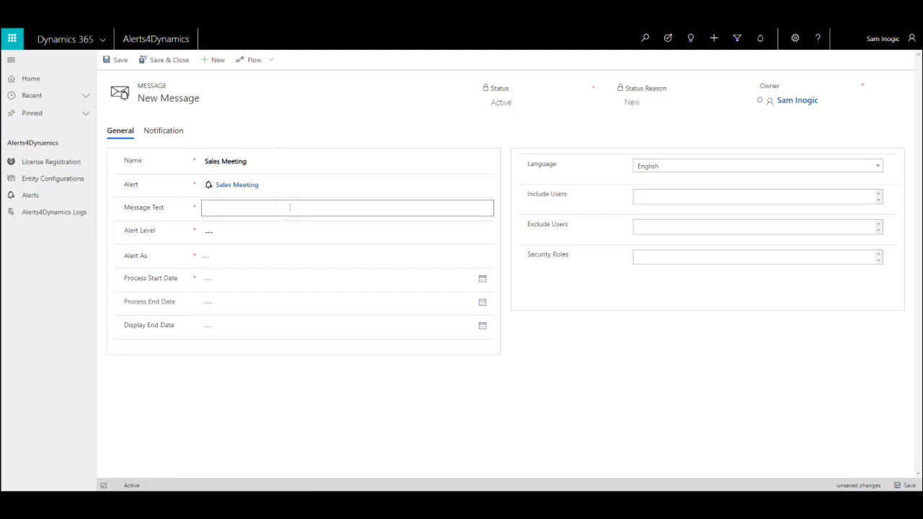
{"action": "type", "text": "Annual Sales Meeting on 10th August 2019."}
- Set the alert level to Information and select all three Alert As delivery methods
{"action": "left_click", "coordinate": [287, 232]}
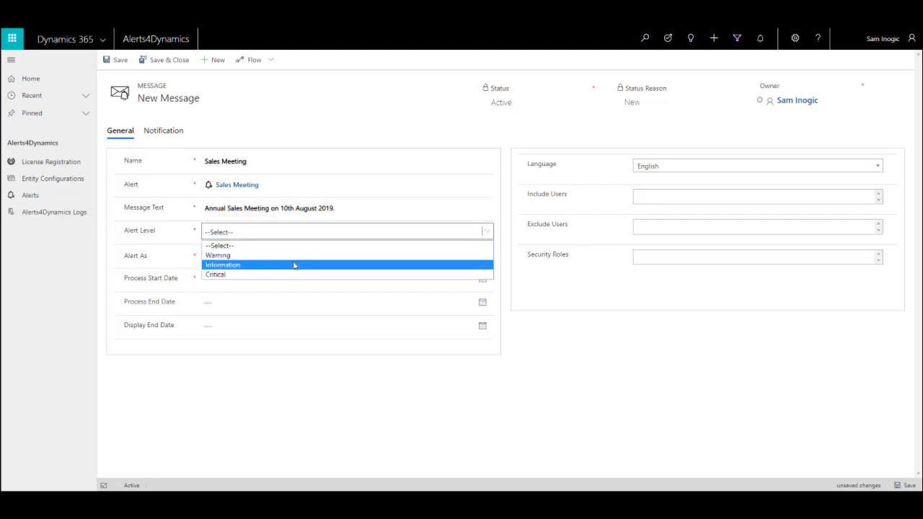
{"action": "left_click", "coordinate": [293, 266]}
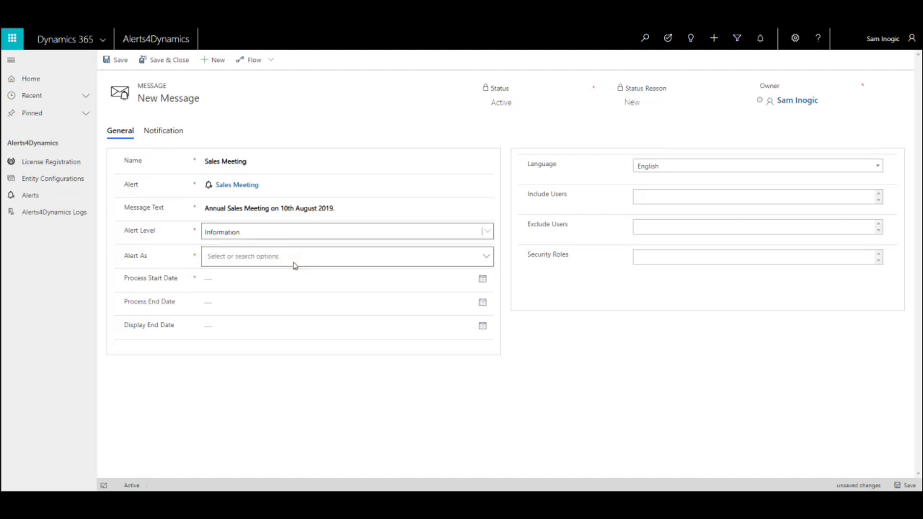
{"action": "left_click", "coordinate": [295, 259]}
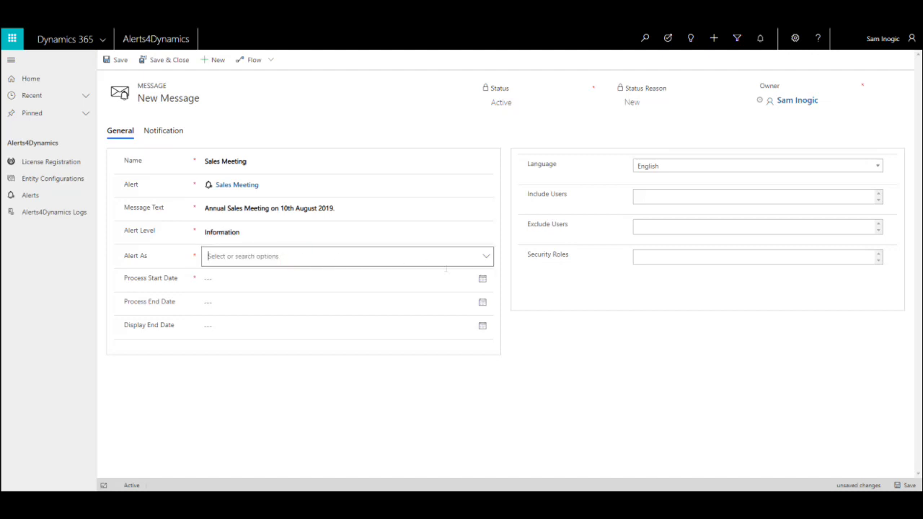
{"action": "left_click", "coordinate": [485, 257]}
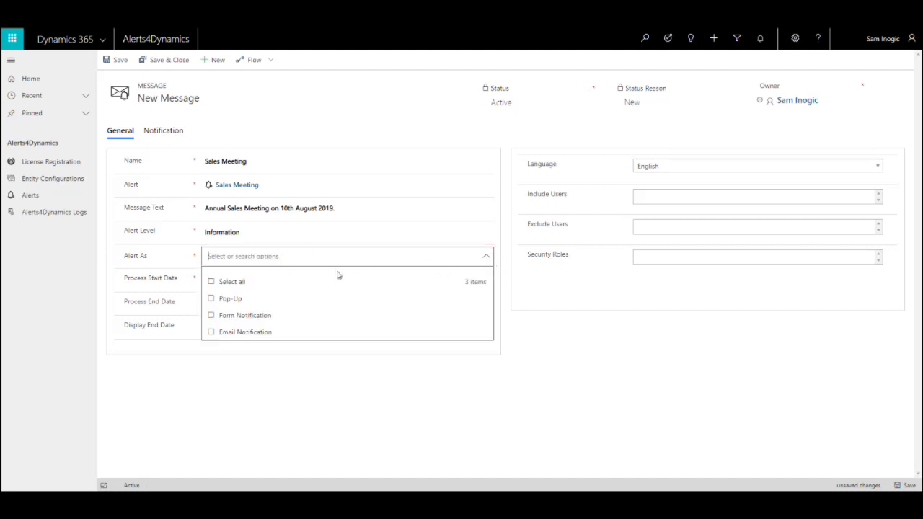
{"action": "left_click", "coordinate": [238, 281]}
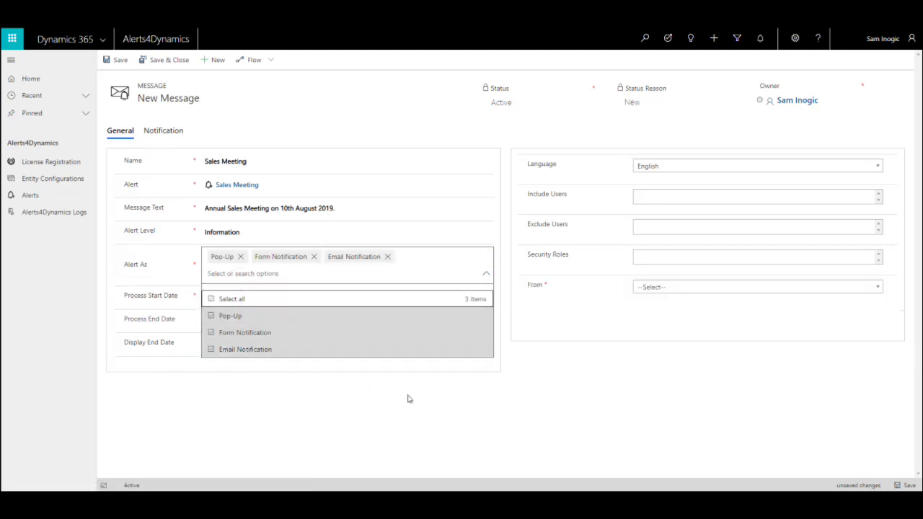
{"action": "left_click", "coordinate": [530, 424]}
- Set process start to 25-07-2019, and process end and display end to 10-08-2019
{"action": "left_click", "coordinate": [310, 280]}
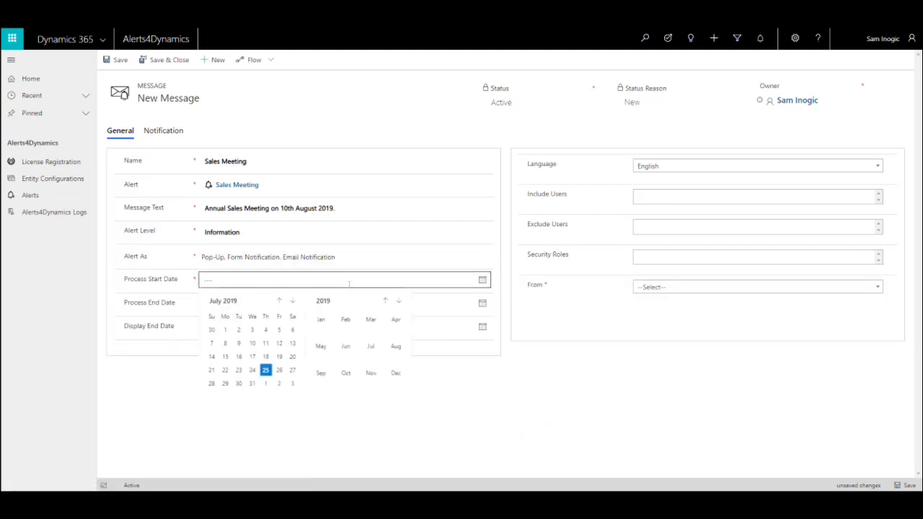
{"action": "left_click", "coordinate": [265, 371]}
{"action": "left_click", "coordinate": [482, 303]}
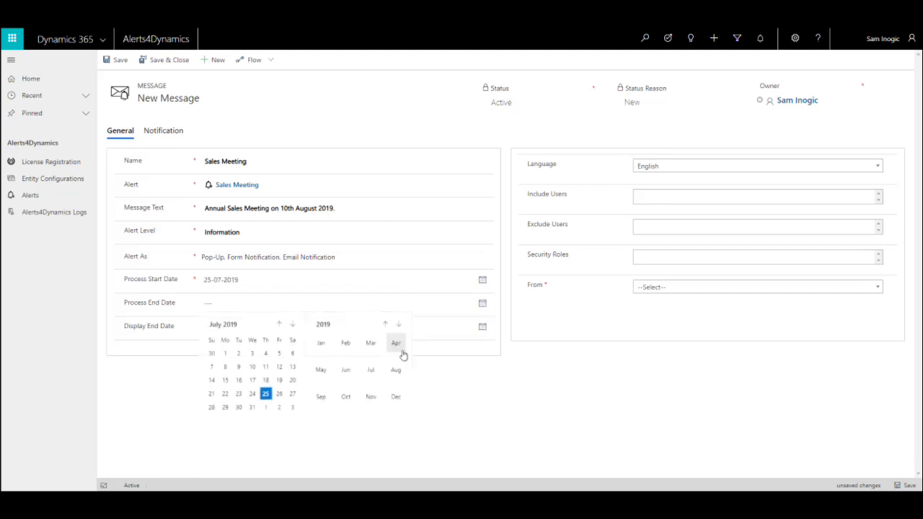
{"action": "left_click", "coordinate": [394, 370]}
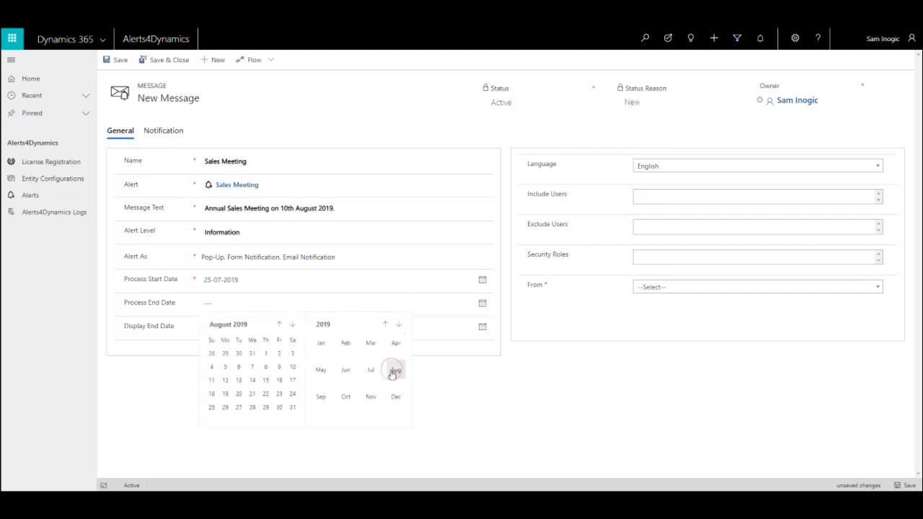
{"action": "left_click", "coordinate": [295, 369]}
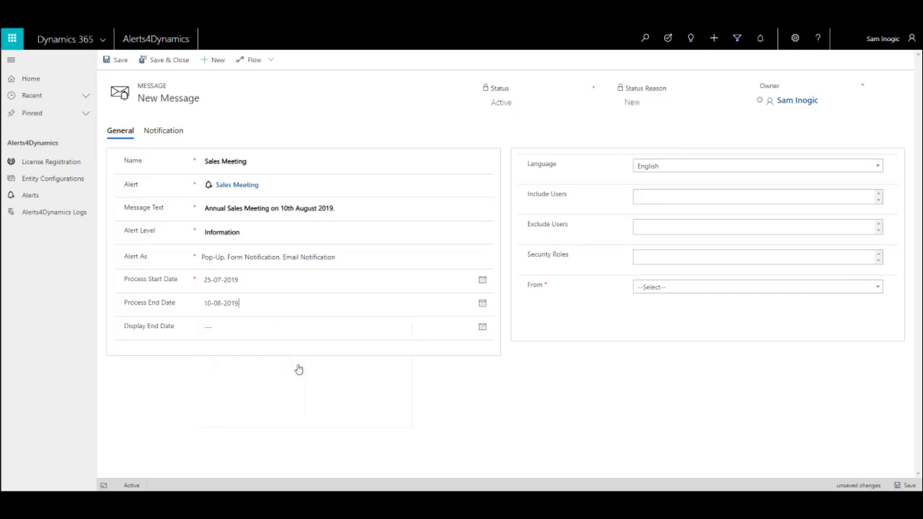
{"action": "left_click", "coordinate": [482, 326]}
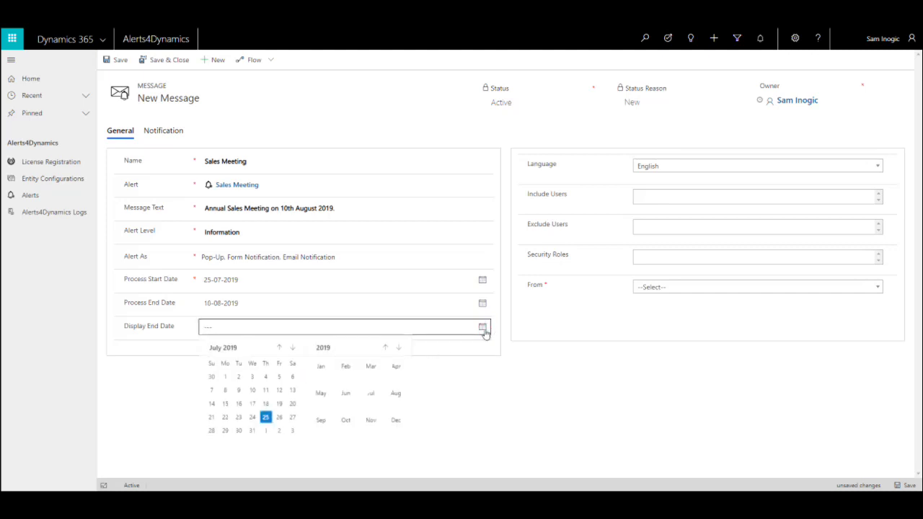
{"action": "left_click", "coordinate": [396, 393]}
{"action": "left_click", "coordinate": [294, 391]}
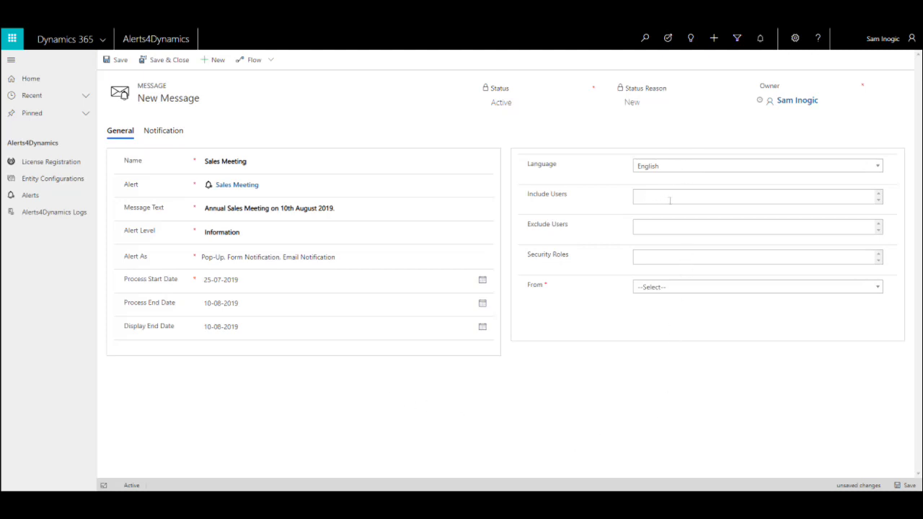
- Exclude one user, add Sales Manager and Salesperson security roles, and choose the From sender
{"action": "left_click", "coordinate": [672, 227]}
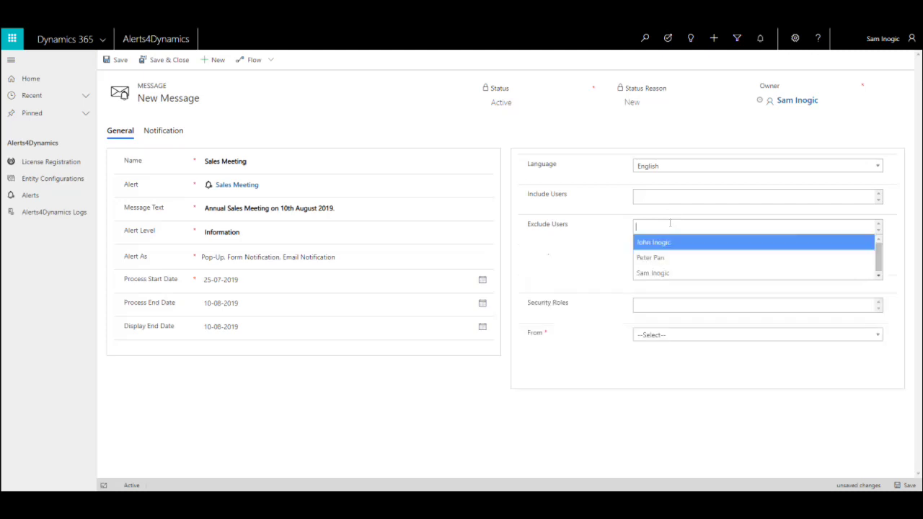
{"action": "left_click", "coordinate": [663, 259]}
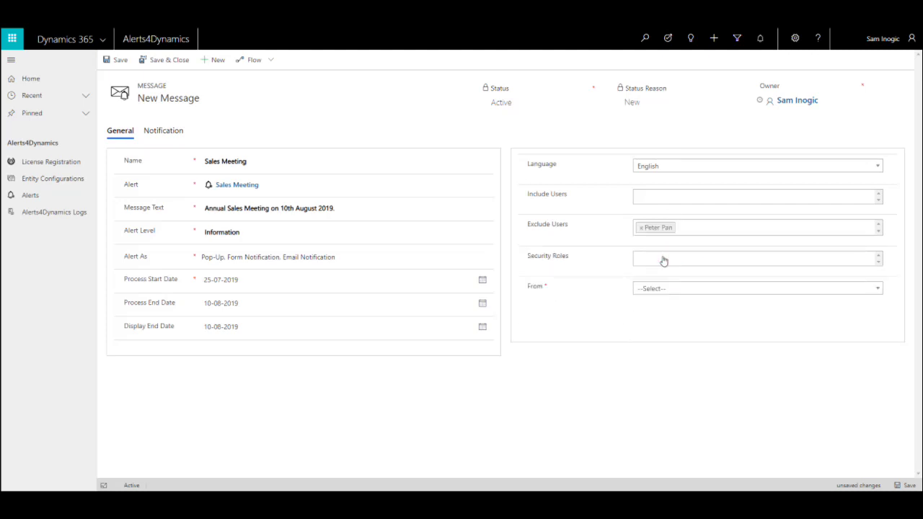
{"action": "left_click", "coordinate": [663, 262]}
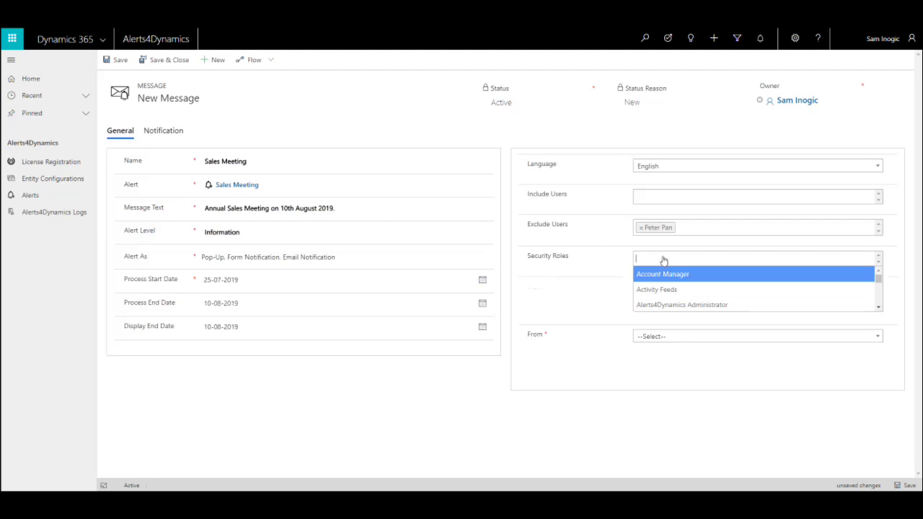
{"action": "left_click", "coordinate": [670, 279]}
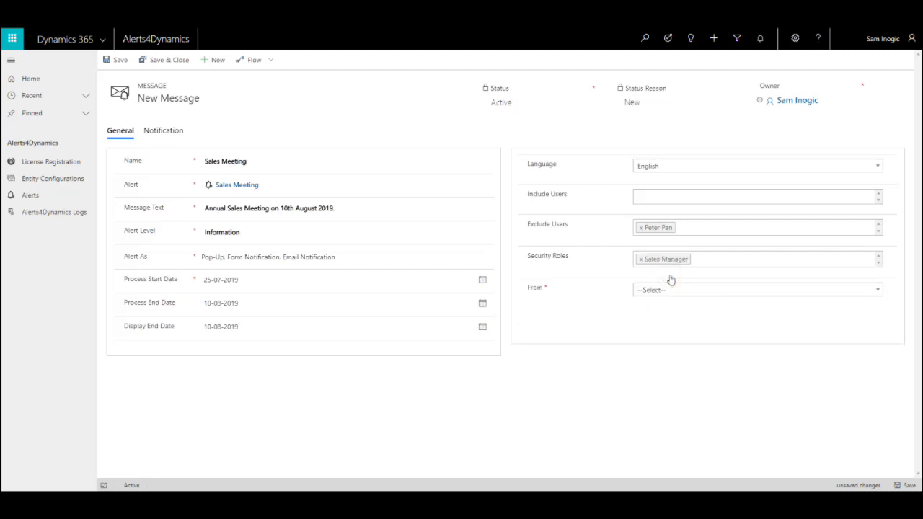
{"action": "left_click", "coordinate": [719, 259]}
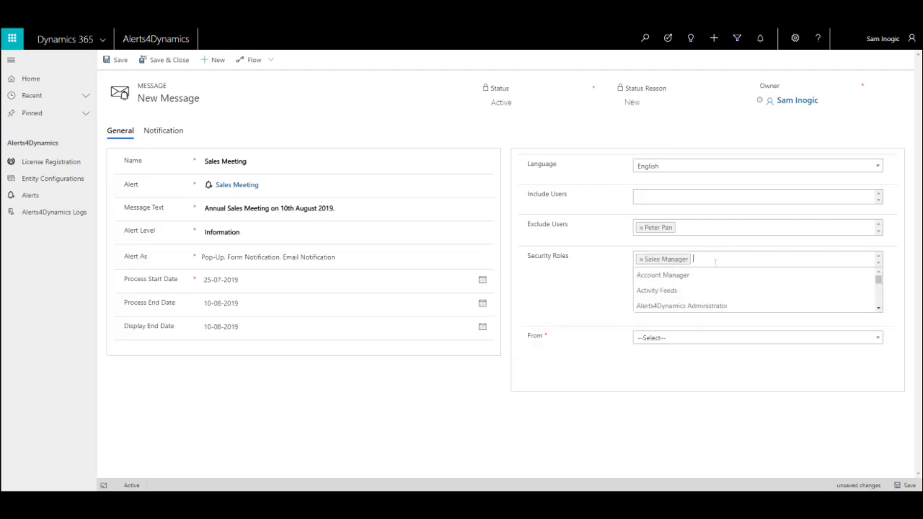
{"action": "scroll", "coordinate": [698, 288], "scroll_direction": "down", "scroll_amount": 5}
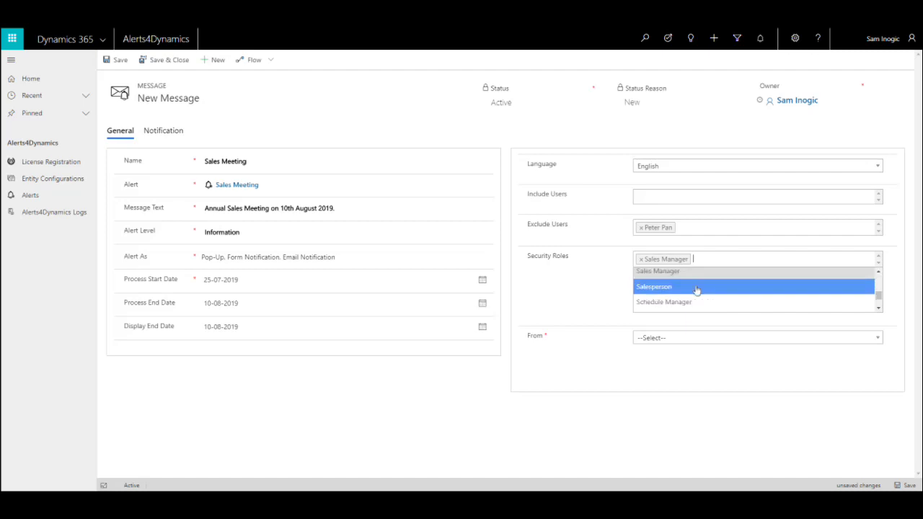
{"action": "left_click", "coordinate": [696, 289]}
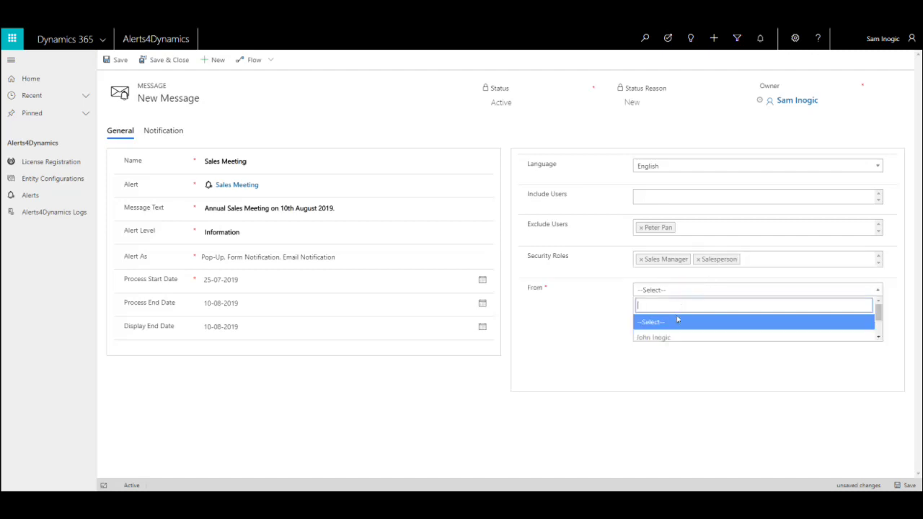
{"action": "scroll", "coordinate": [872, 336], "scroll_direction": "down", "scroll_amount": 2}
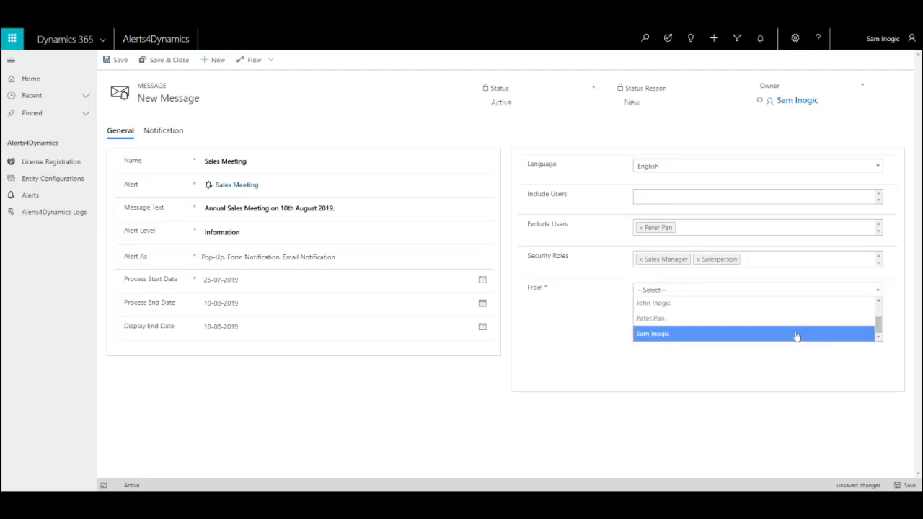
{"action": "left_click", "coordinate": [741, 335]}
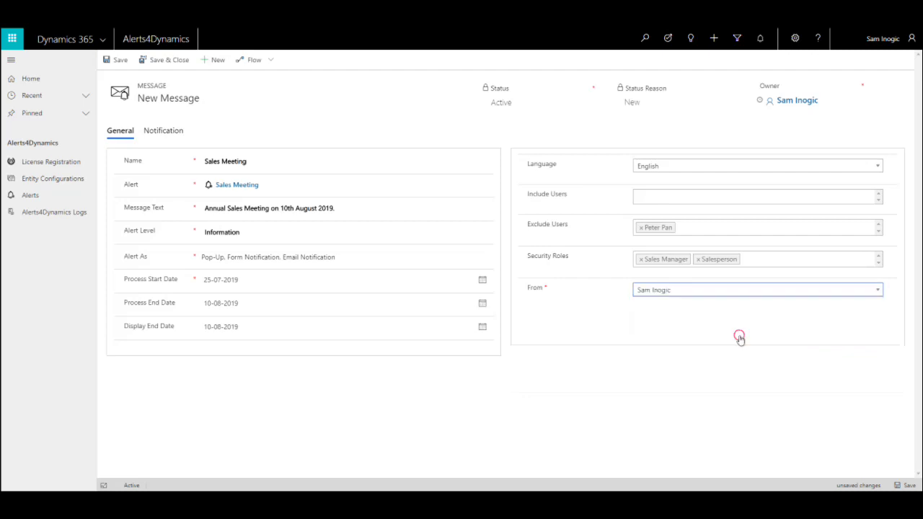
- Save the message, go back to Active Alerts via the breadcrumb, and open the bell panel
{"action": "left_click", "coordinate": [897, 487]}
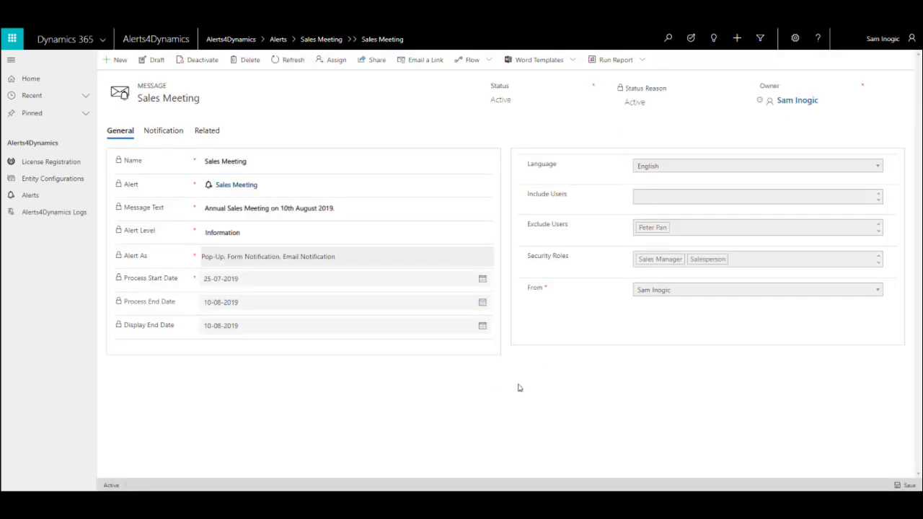
{"action": "left_click", "coordinate": [278, 39]}
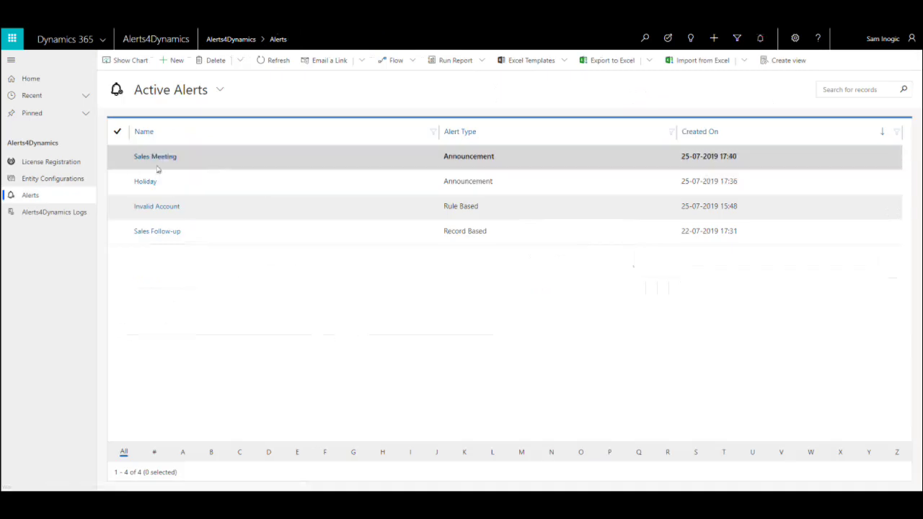
{"action": "left_click", "coordinate": [761, 40]}
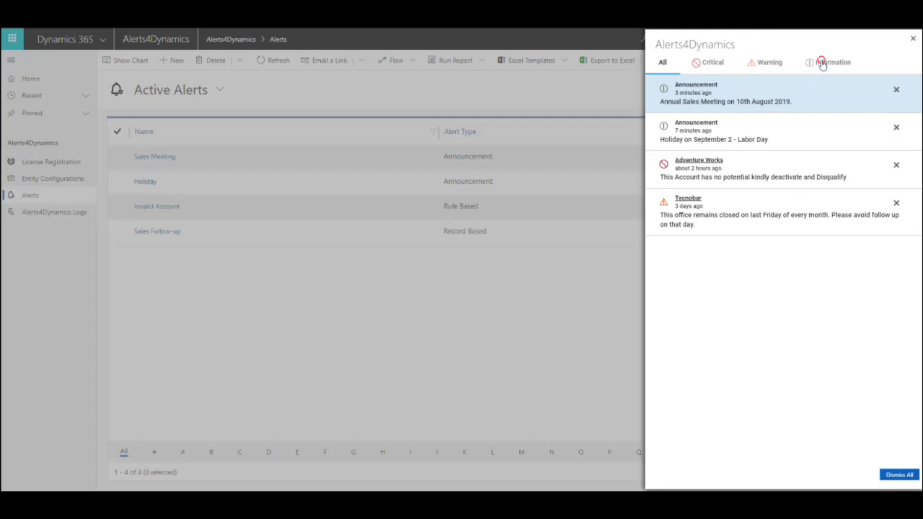
- Filter Information alerts for the admin, then for the excluded user, comparing the Sales Meeting announcement
{"action": "left_click", "coordinate": [817, 63]}
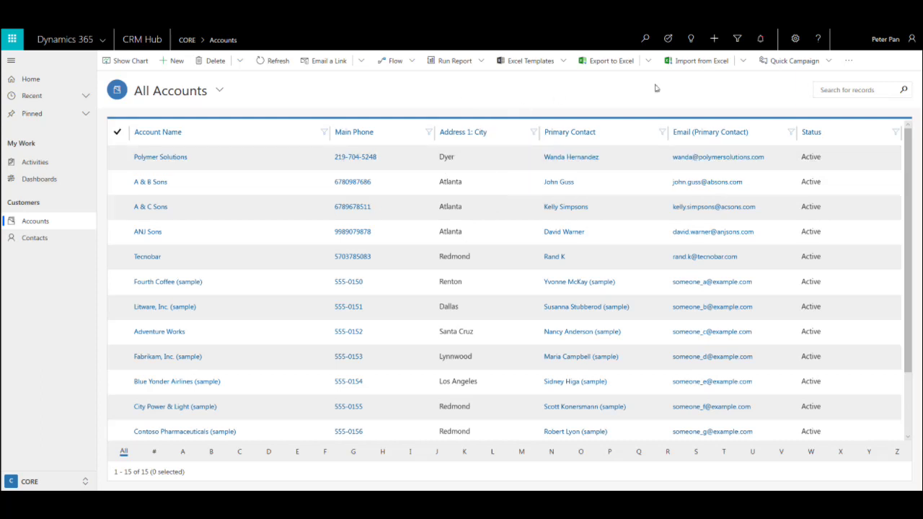
{"action": "left_click", "coordinate": [760, 39]}
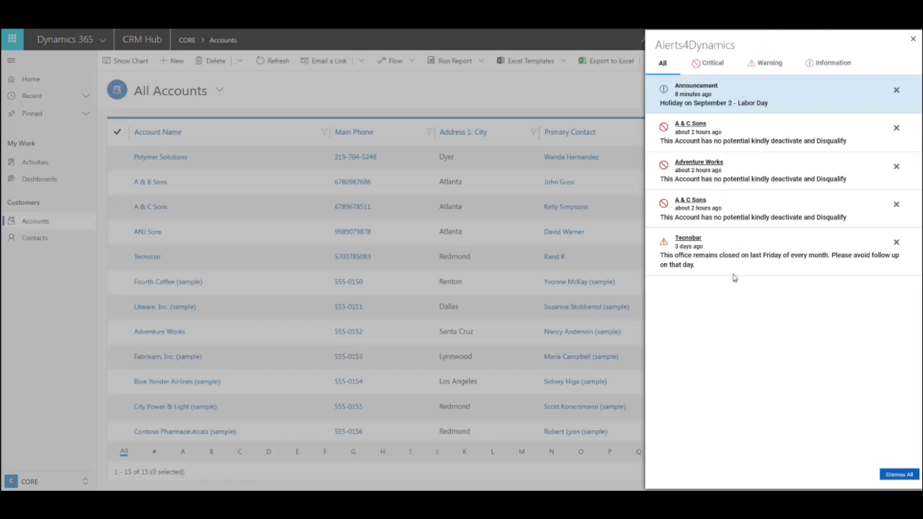
{"action": "left_click", "coordinate": [815, 65]}
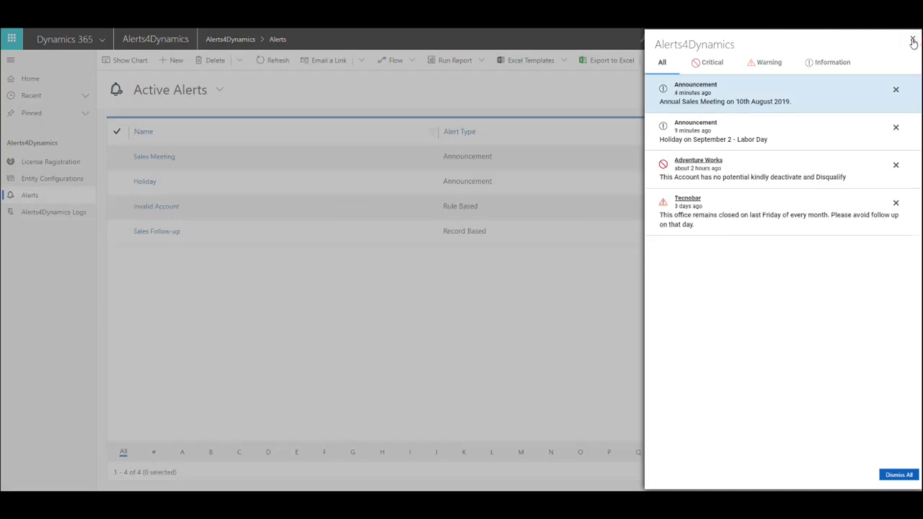
- Open the Invalid Account alert, keep Alert Type as Rule Based, and inspect its entity configuration
{"action": "left_click", "coordinate": [913, 42]}
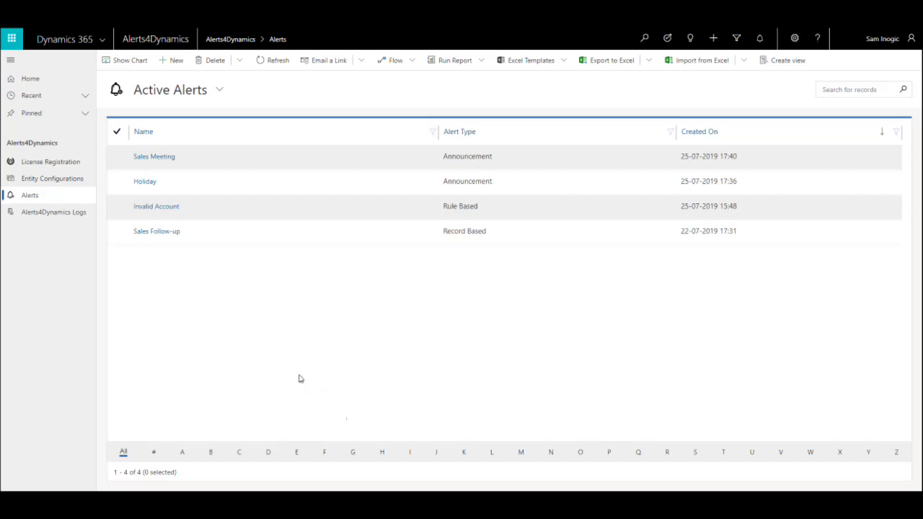
{"action": "double_click", "coordinate": [256, 215]}
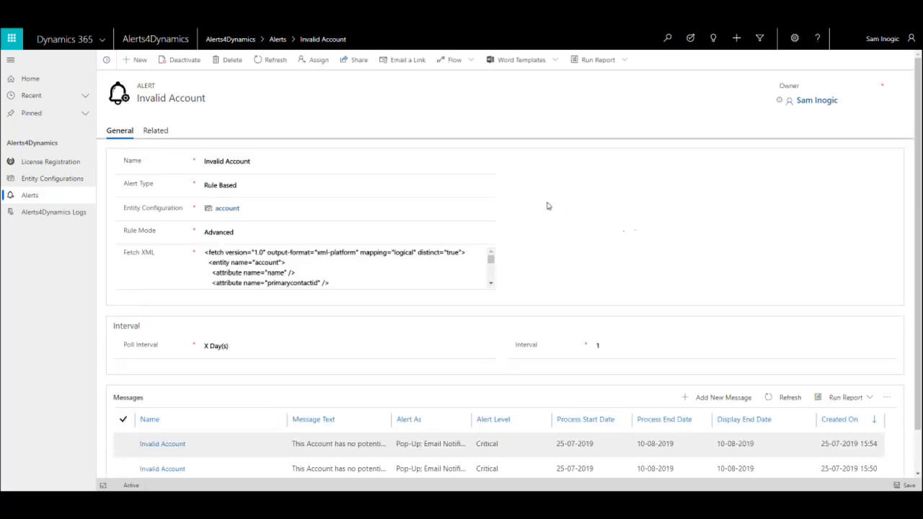
{"action": "left_click", "coordinate": [283, 187]}
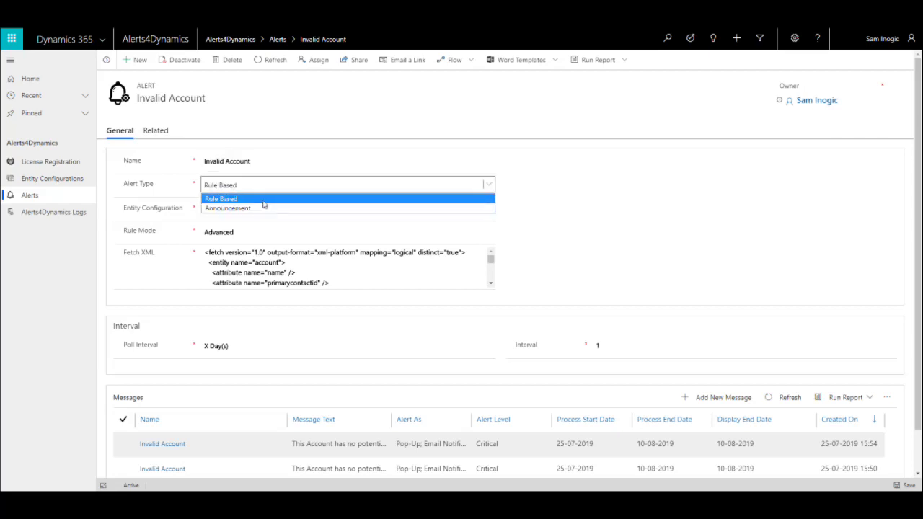
{"action": "left_click", "coordinate": [263, 200]}
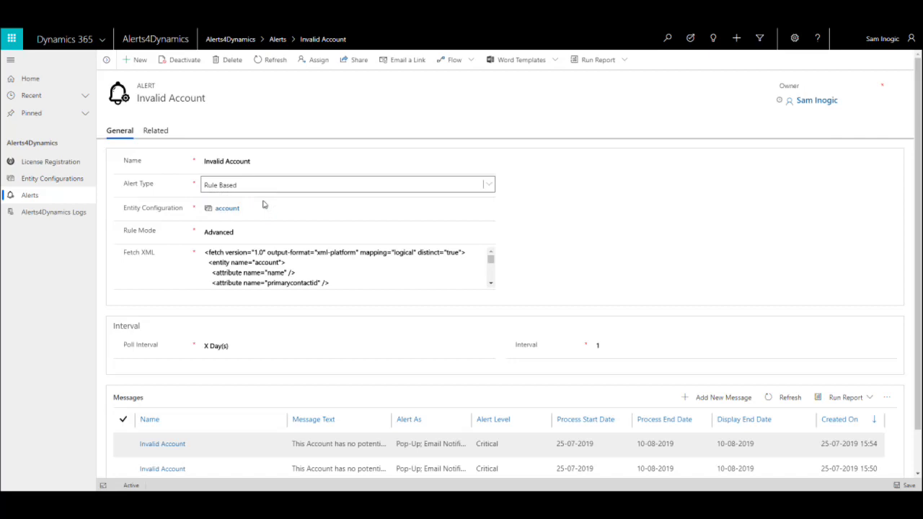
{"action": "left_click", "coordinate": [279, 206]}
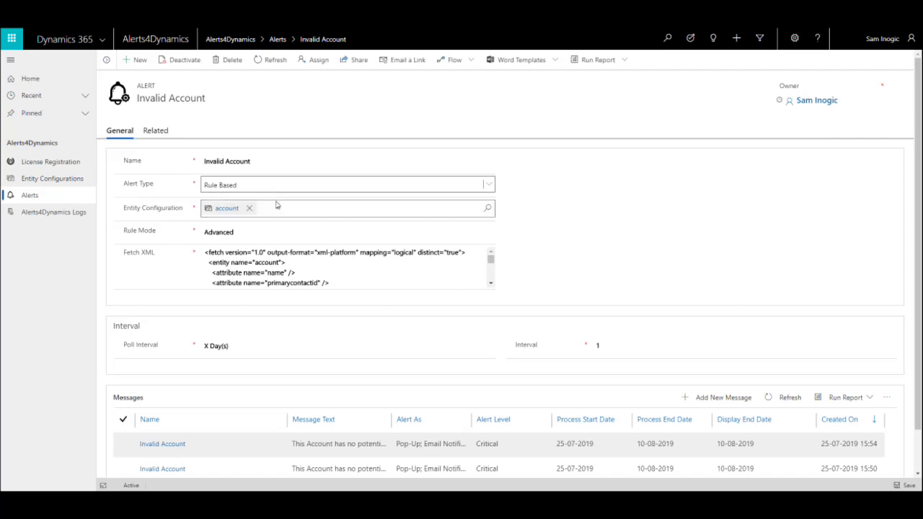
- Set the Invalid Account alert's Rule Mode to Advanced and paste the FetchXML query into Fetch XML
{"action": "left_click", "coordinate": [249, 233]}
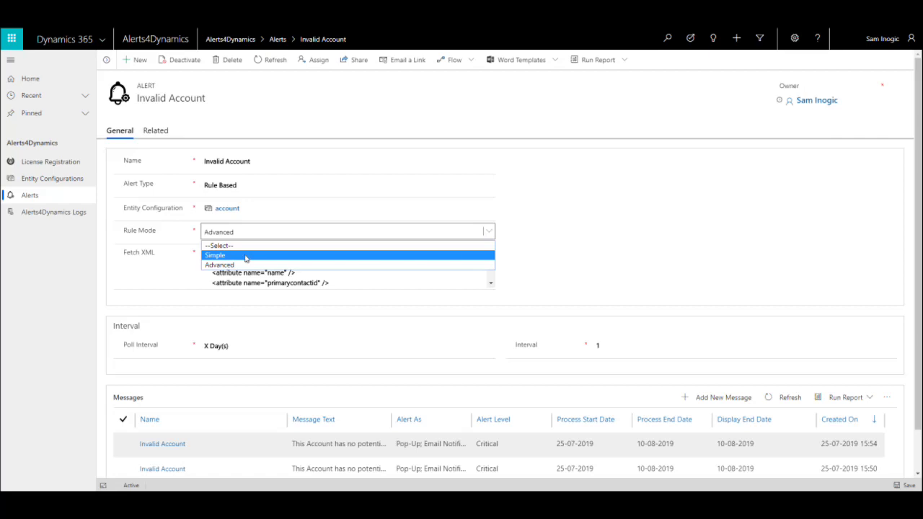
{"action": "left_click", "coordinate": [246, 256]}
{"action": "left_click", "coordinate": [256, 260]}
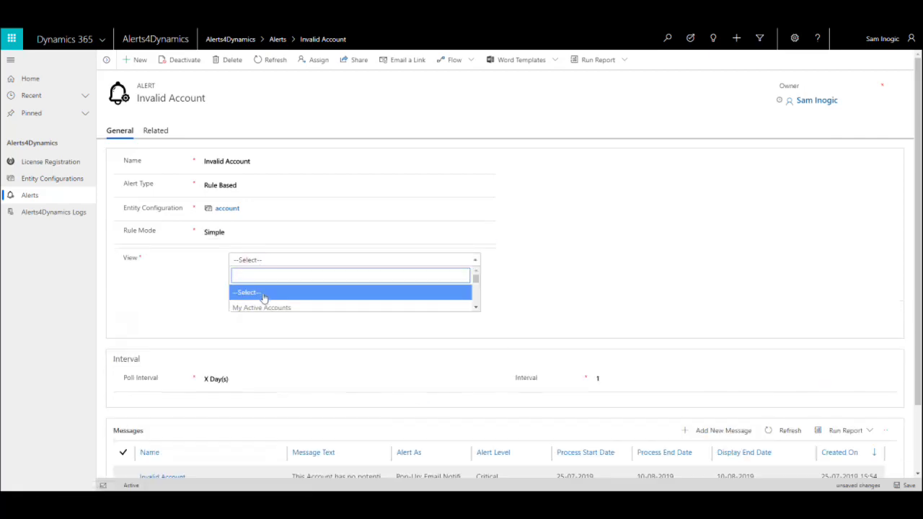
{"action": "scroll", "coordinate": [266, 302], "scroll_direction": "down", "scroll_amount": 3}
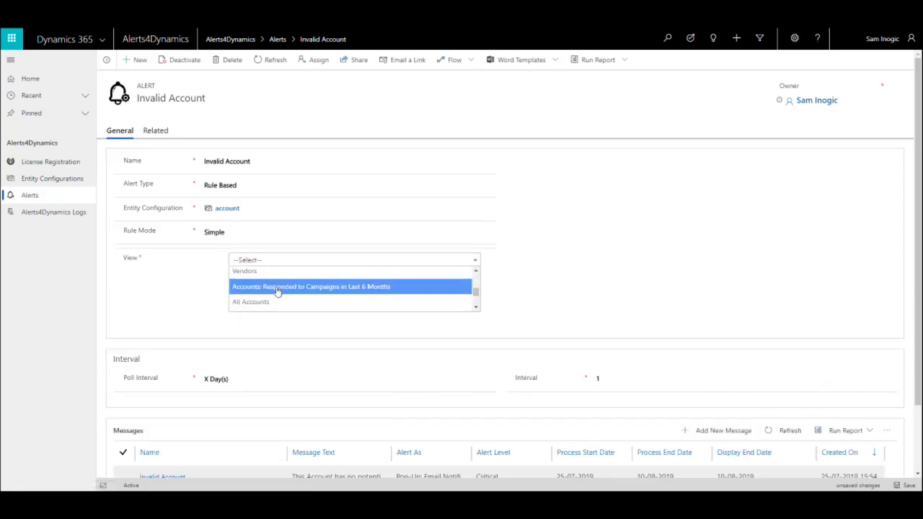
{"action": "left_click", "coordinate": [282, 261]}
{"action": "left_click", "coordinate": [259, 232]}
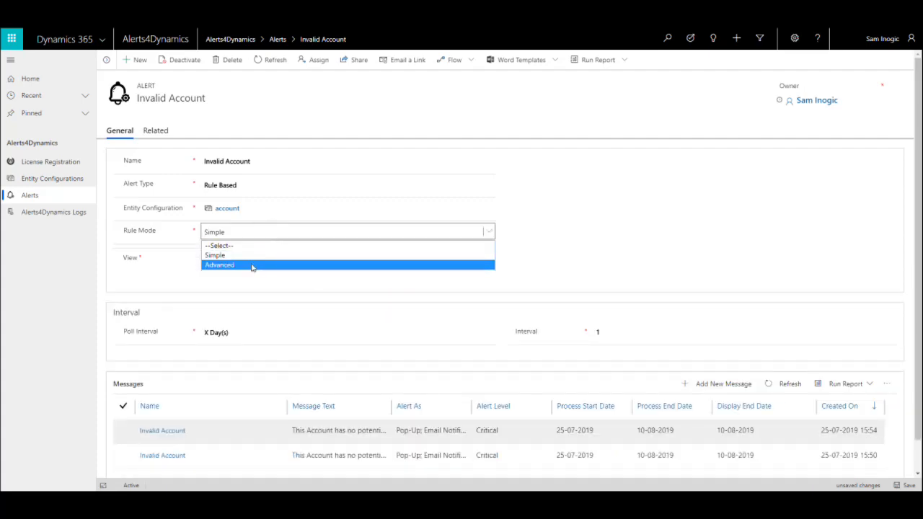
{"action": "left_click", "coordinate": [254, 265]}
{"action": "left_click", "coordinate": [251, 268]}
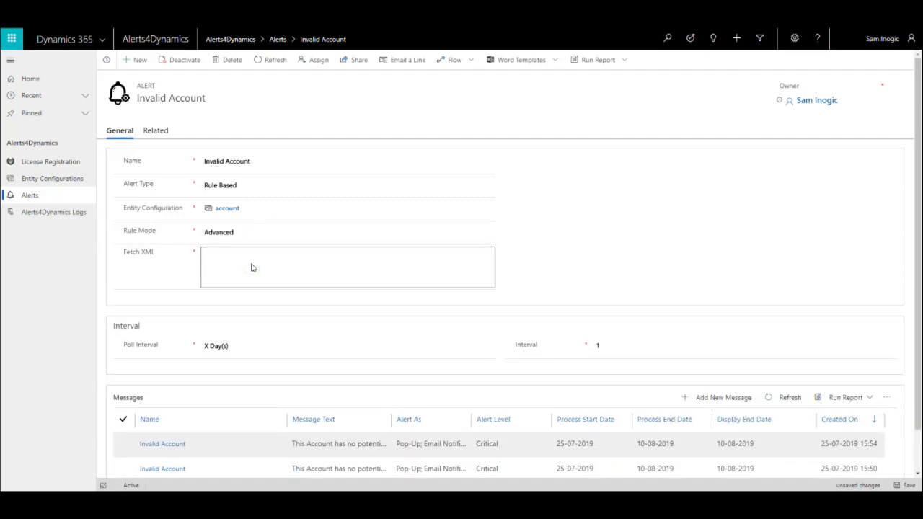
{"action": "key", "text": "ctrl+v"}
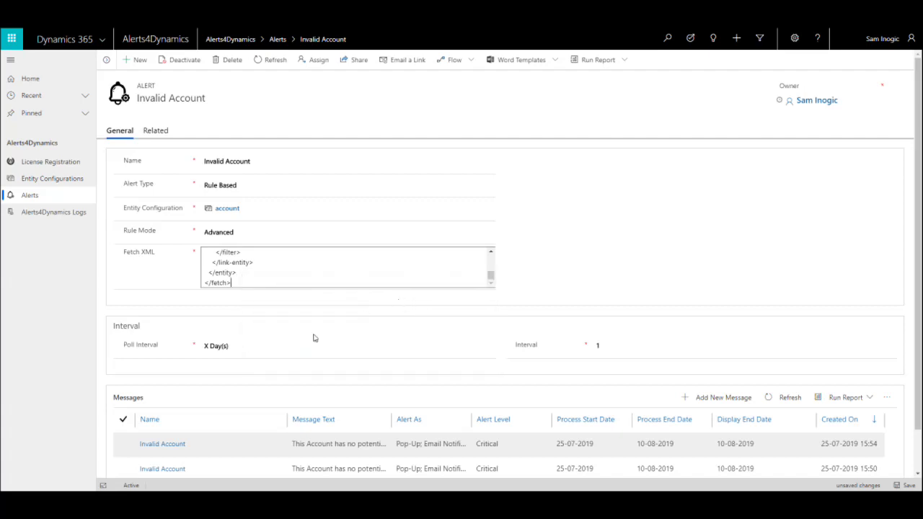
- Set the poll interval to X Day(s), keeping the Interval at 1
{"action": "scroll", "coordinate": [309, 337], "scroll_direction": "down", "scroll_amount": 1}
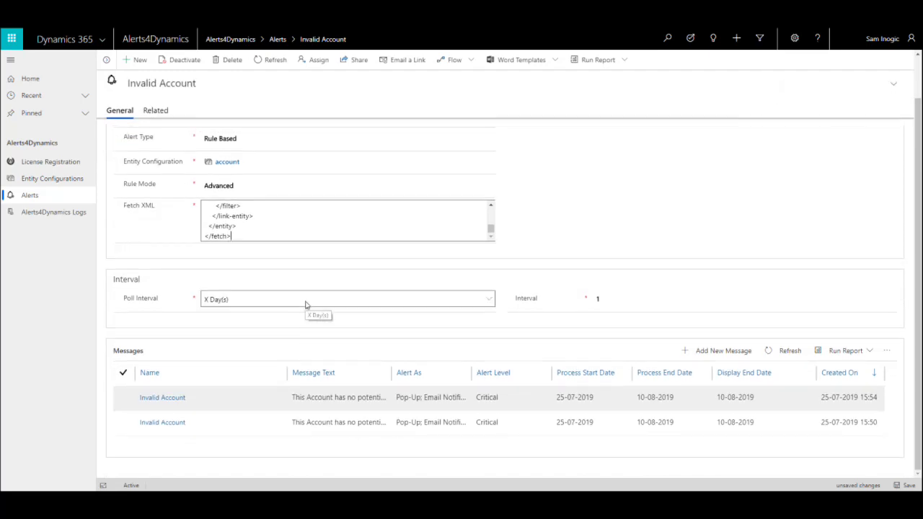
{"action": "left_click", "coordinate": [305, 303]}
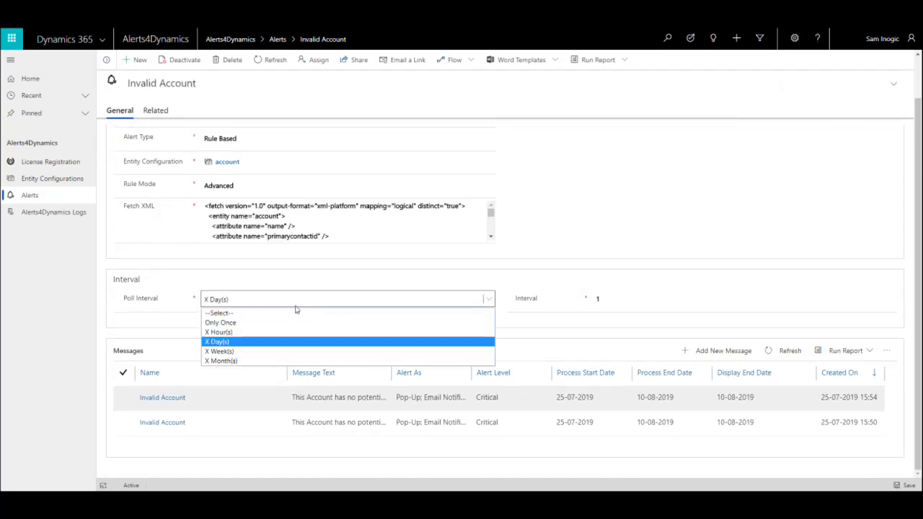
{"action": "left_click", "coordinate": [262, 342]}
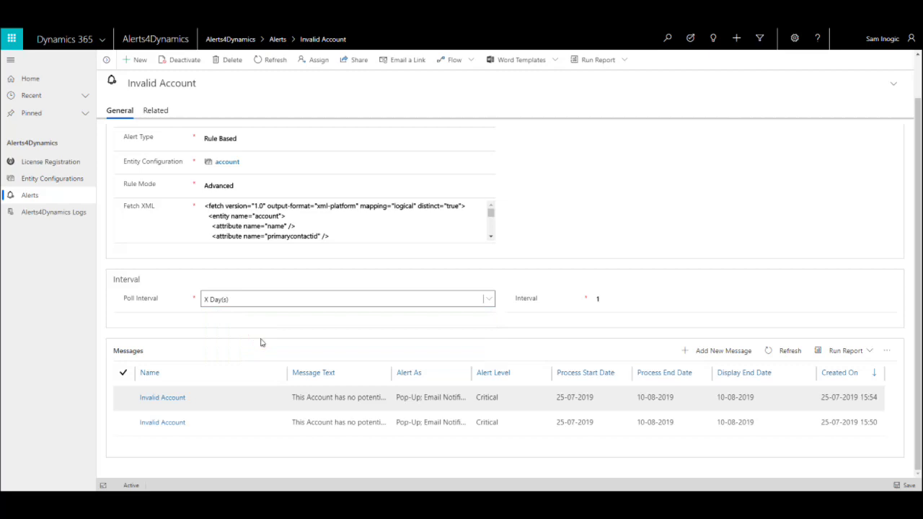
{"action": "left_click", "coordinate": [610, 298]}
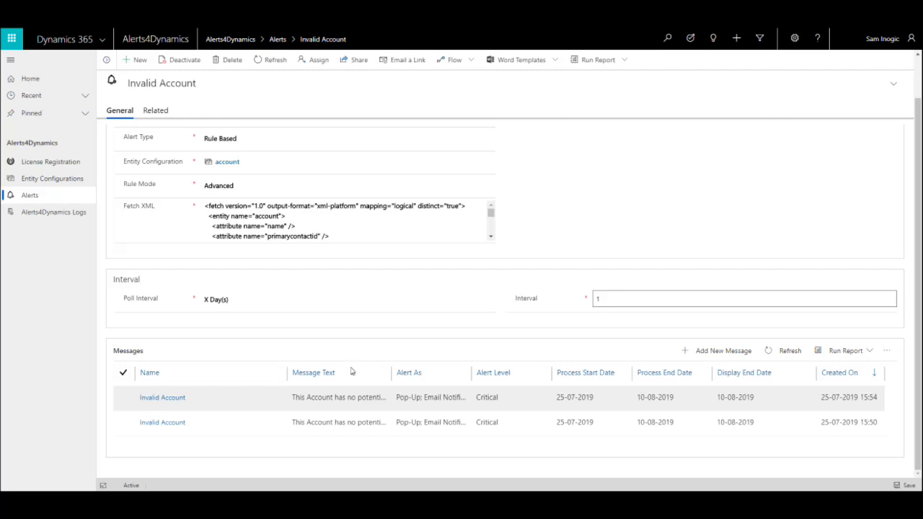
{"action": "left_click", "coordinate": [281, 406]}
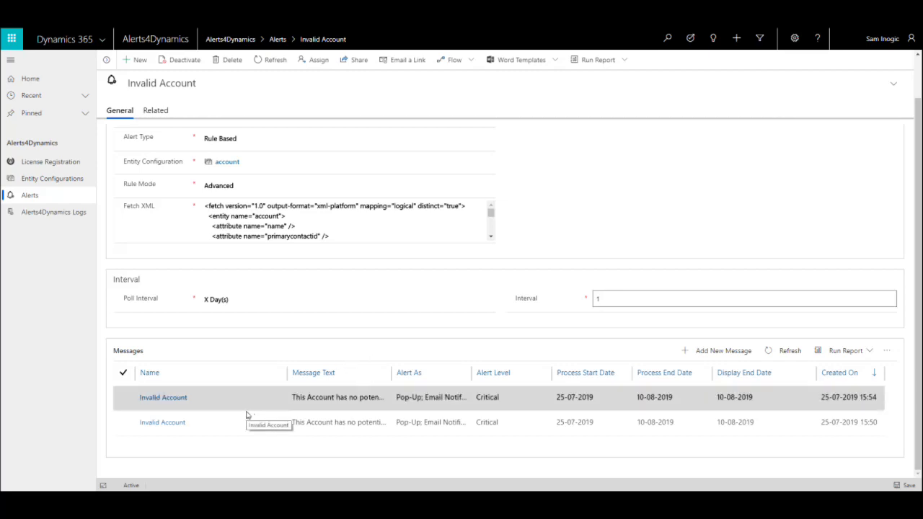
- Open the Invalid Account message and its Adventure Works notification from the Notification tab
{"action": "double_click", "coordinate": [247, 415]}
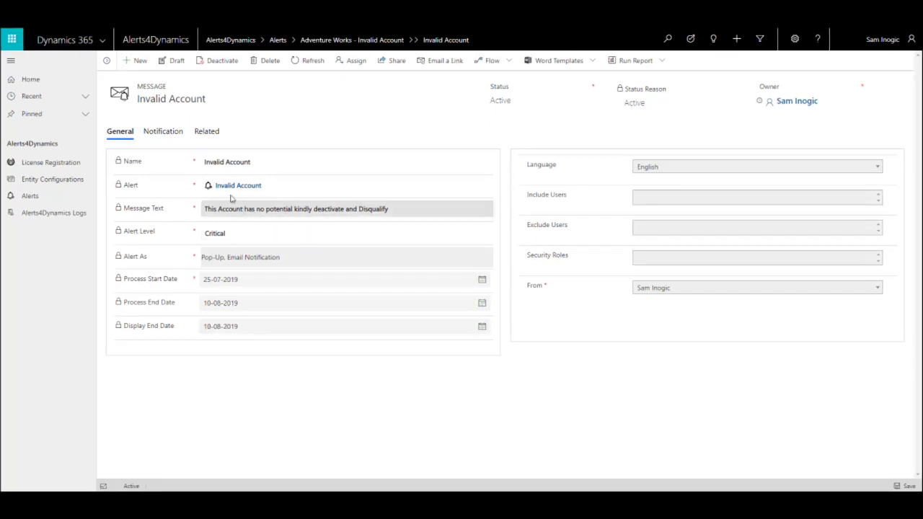
{"action": "left_click", "coordinate": [161, 134]}
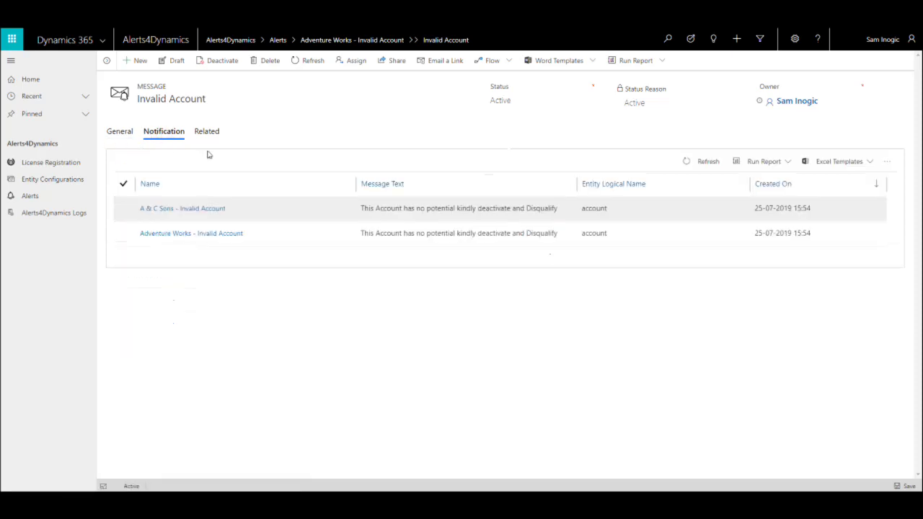
{"action": "double_click", "coordinate": [273, 237]}
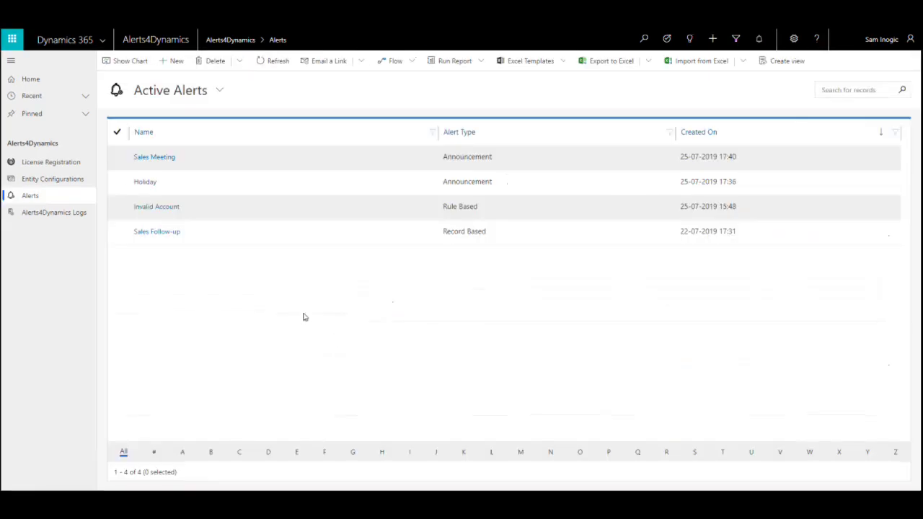
- Switch from the app list to the Dynamics 365 — custom app
{"action": "left_click", "coordinate": [105, 39]}
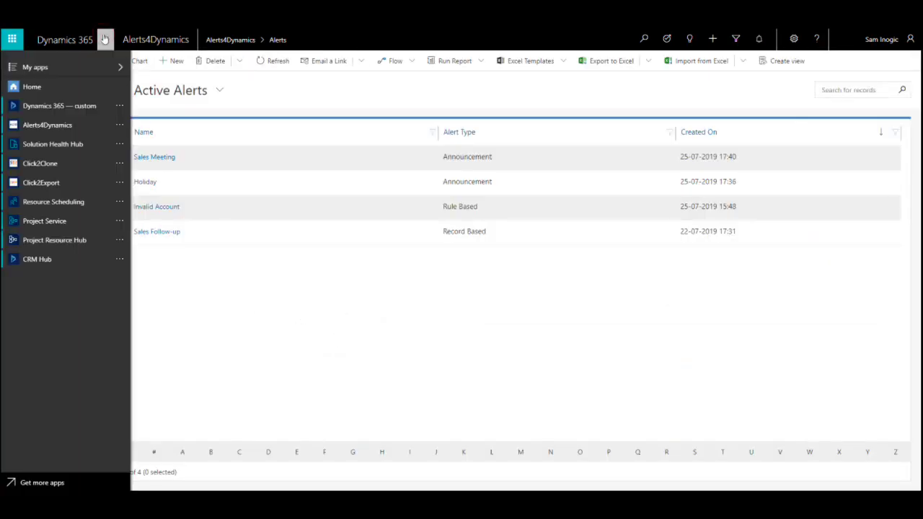
{"action": "left_click", "coordinate": [90, 108]}
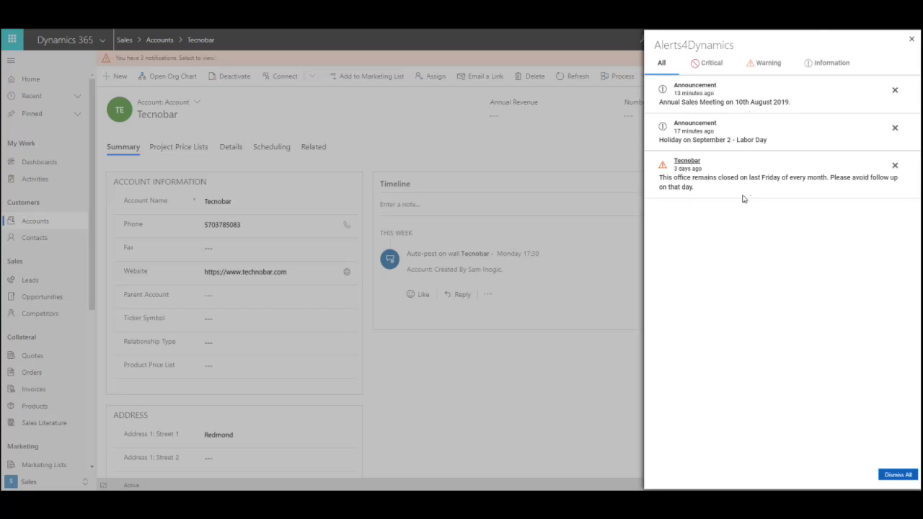
- Close the Alerts4Dynamics panel and show Tecnobar's related Alerts, which list Sales Follow-up
{"action": "left_click", "coordinate": [912, 39]}
{"action": "left_click", "coordinate": [545, 60]}
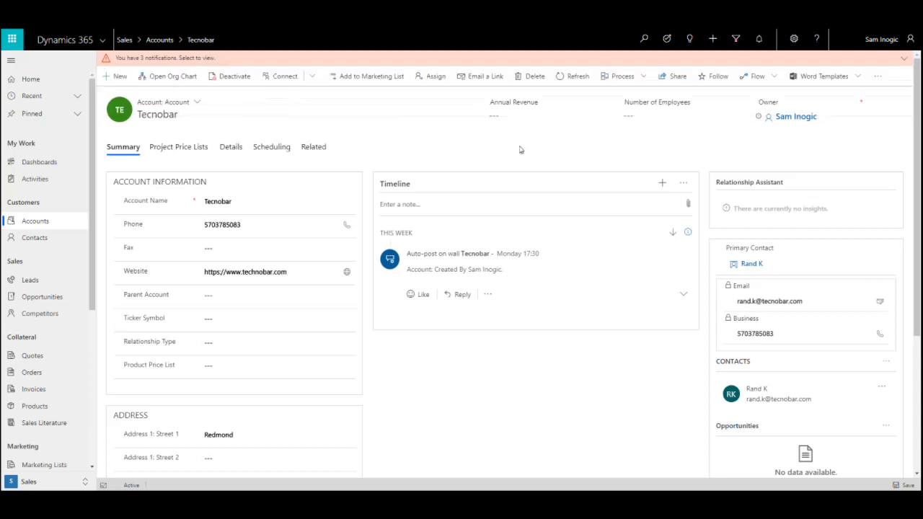
{"action": "left_click", "coordinate": [319, 149]}
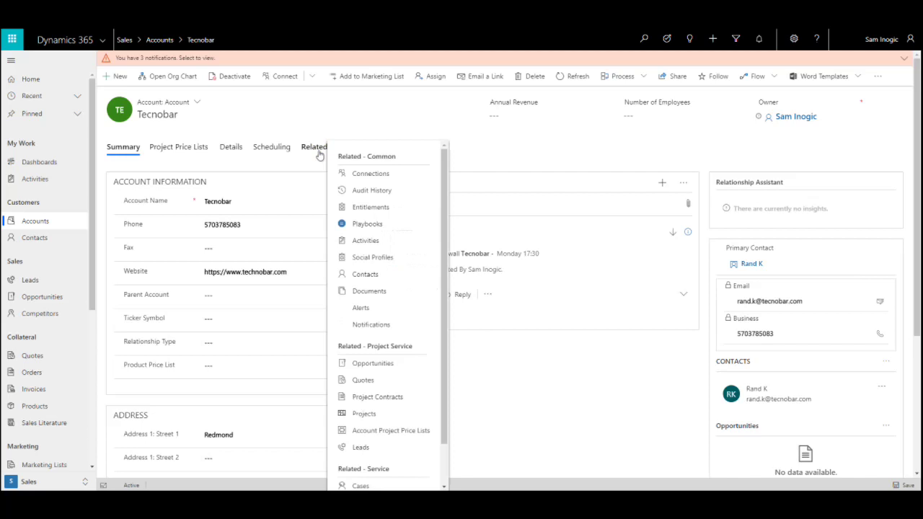
{"action": "left_click", "coordinate": [362, 308]}
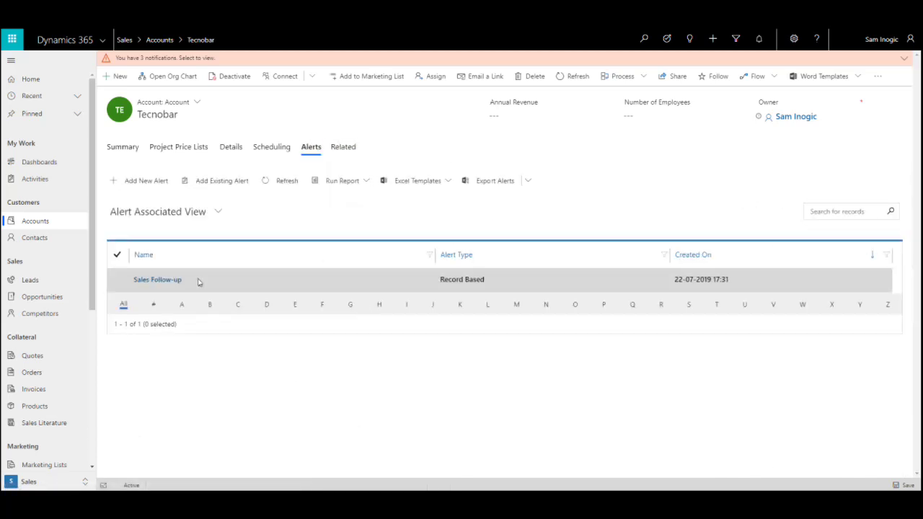
- Open the Sales Follow-up alert, then its Sales Follow-Up Warning message from the Messages grid
{"action": "double_click", "coordinate": [311, 289]}
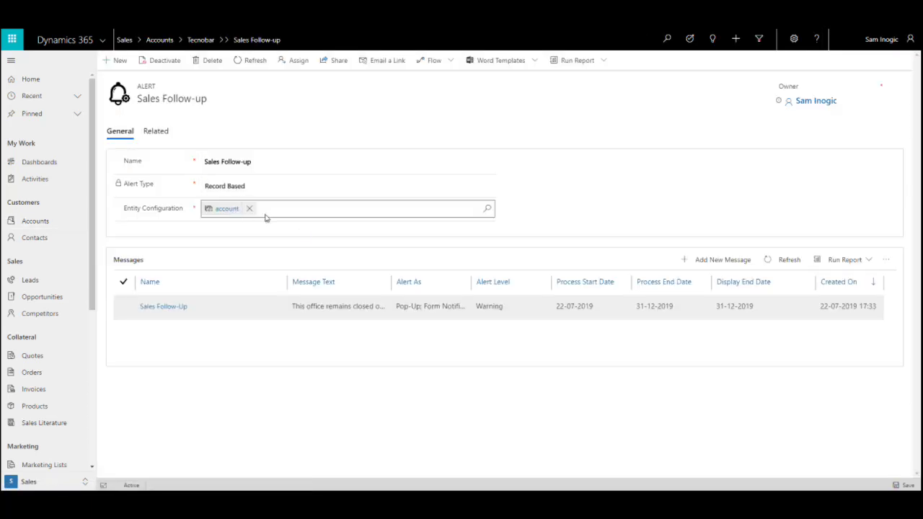
{"action": "left_click", "coordinate": [258, 311]}
{"action": "double_click", "coordinate": [258, 311]}
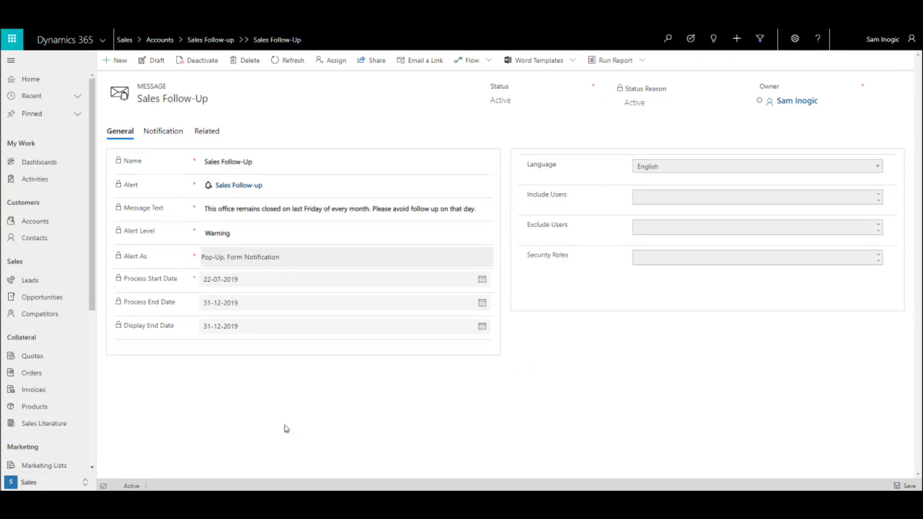
- In the Alerts4Dynamics app, add Contact to the selected entities and list the Entity Configurations
{"action": "left_click", "coordinate": [103, 41]}
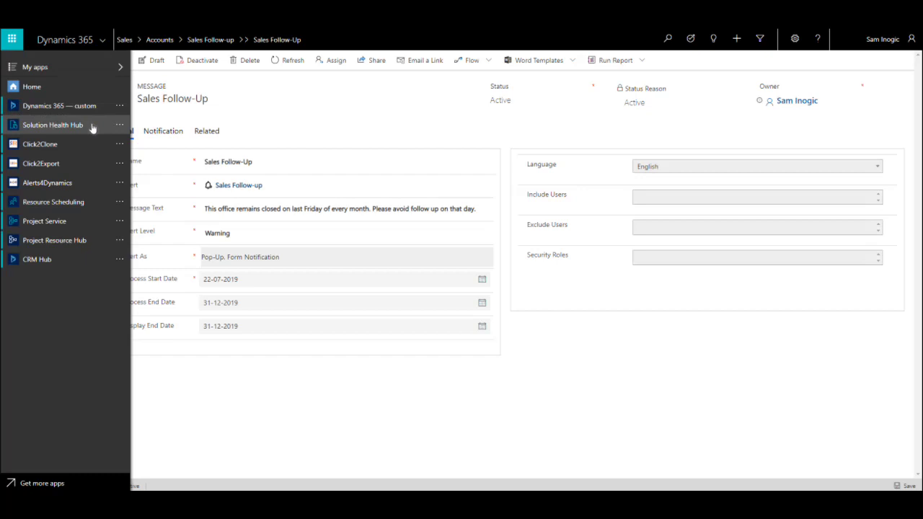
{"action": "left_click", "coordinate": [78, 187]}
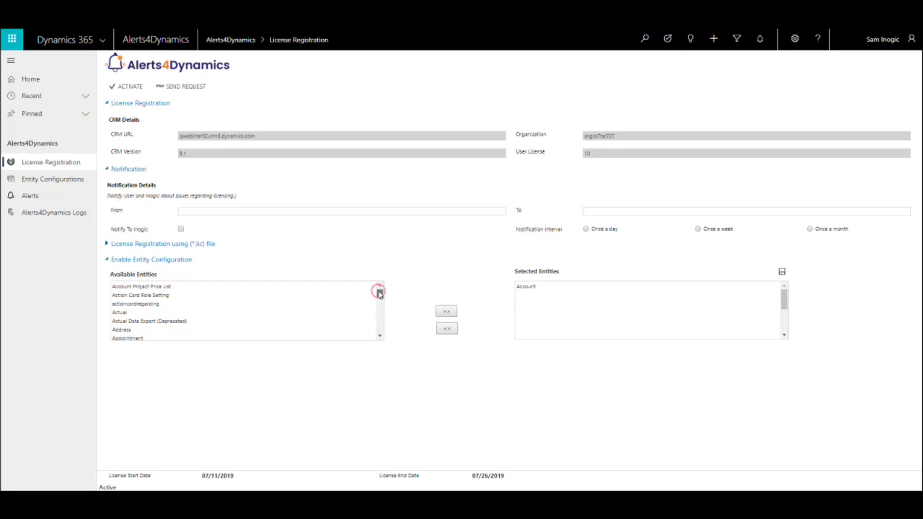
{"action": "left_click_drag", "start_coordinate": [377, 291], "coordinate": [379, 296]}
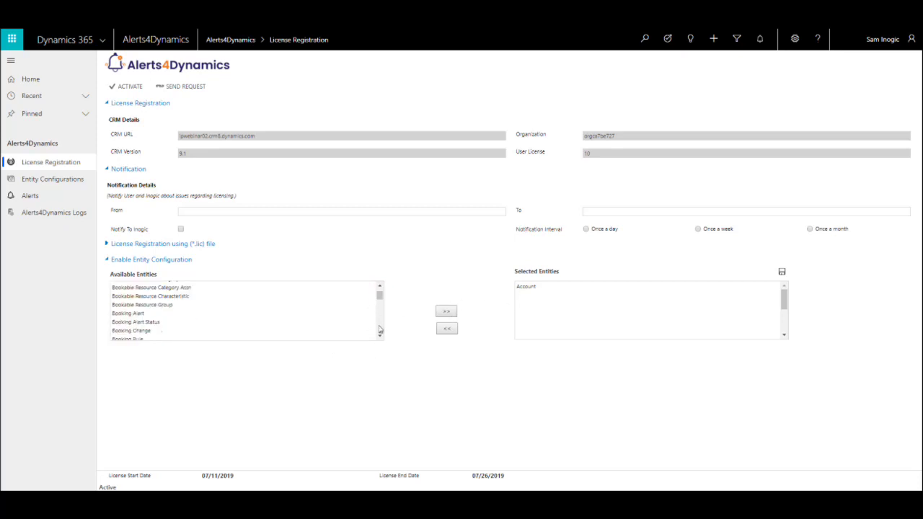
{"action": "scroll", "coordinate": [379, 334], "scroll_direction": "down", "scroll_amount": 3}
{"action": "left_click", "coordinate": [137, 301]}
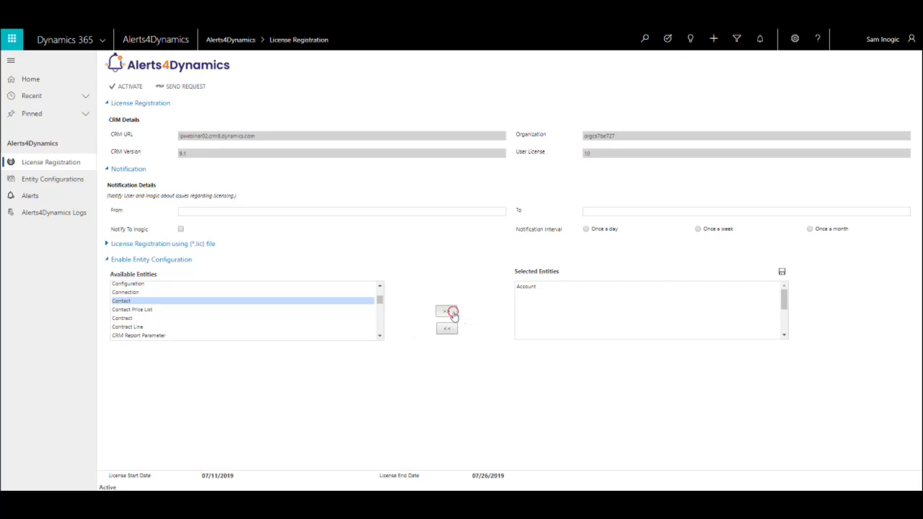
{"action": "left_click", "coordinate": [449, 311]}
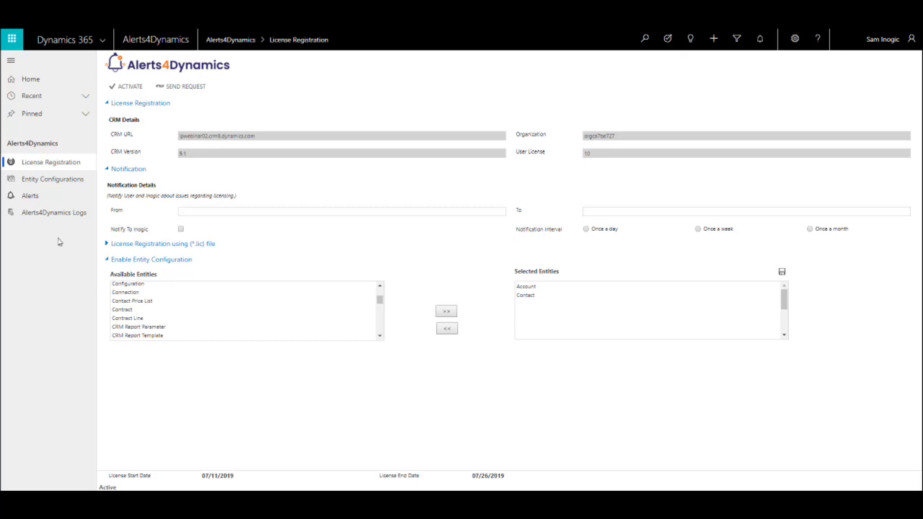
{"action": "left_click", "coordinate": [62, 179]}
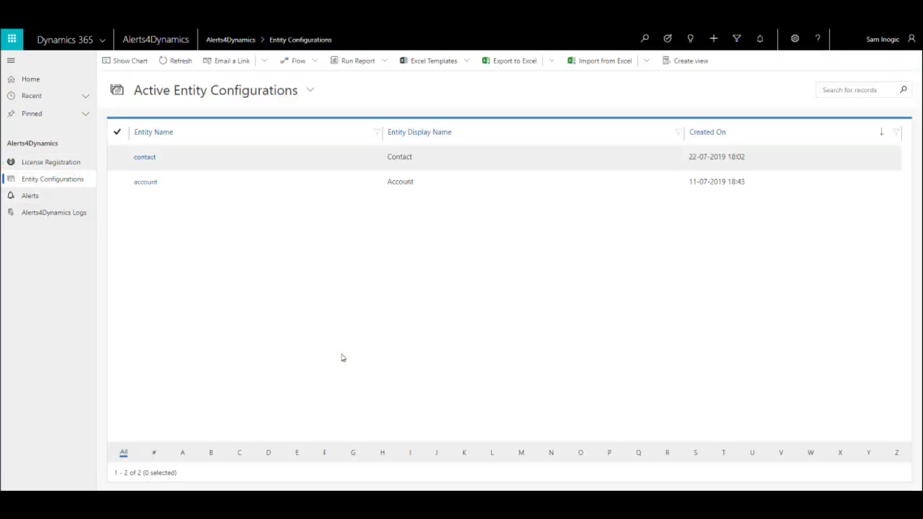